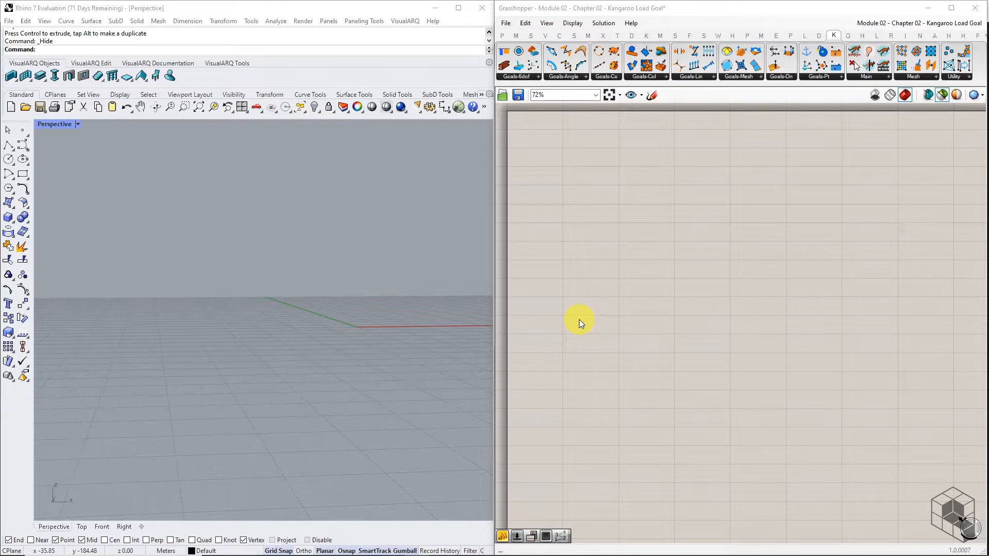
Step: Look over the finished load-goal definition and reset its Kangaroo simulation
left_click(831, 79)
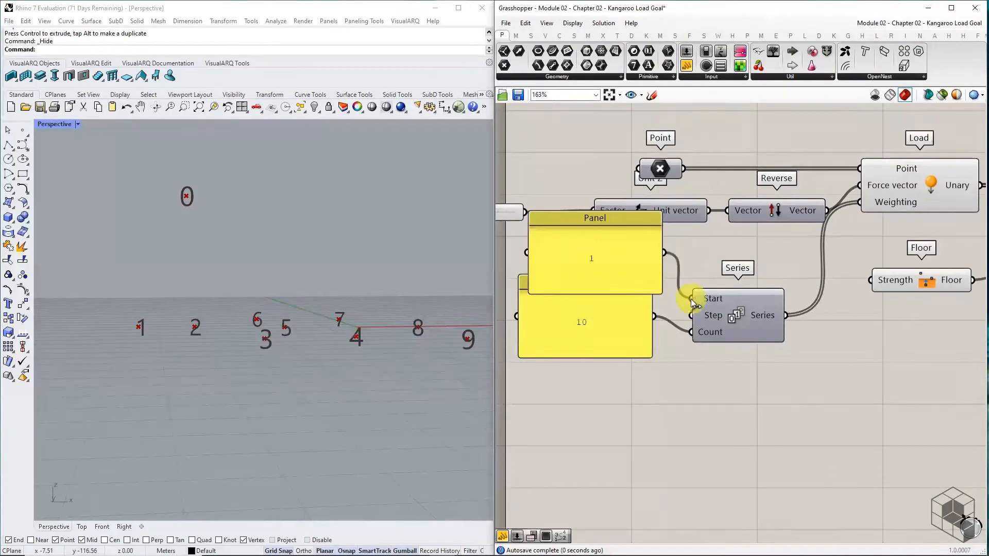
scroll(742, 296, "down", 3)
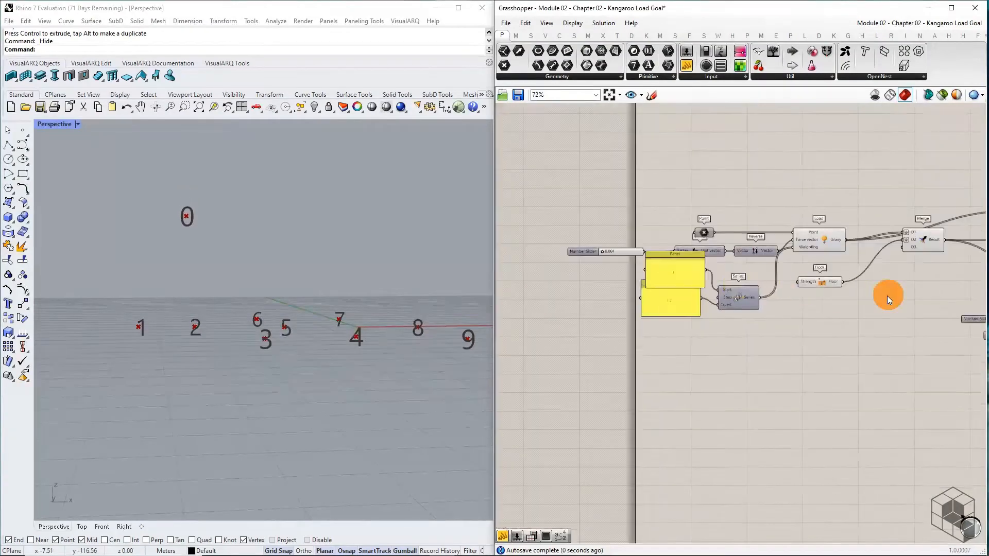
right_click_drag(888, 300, 563, 304)
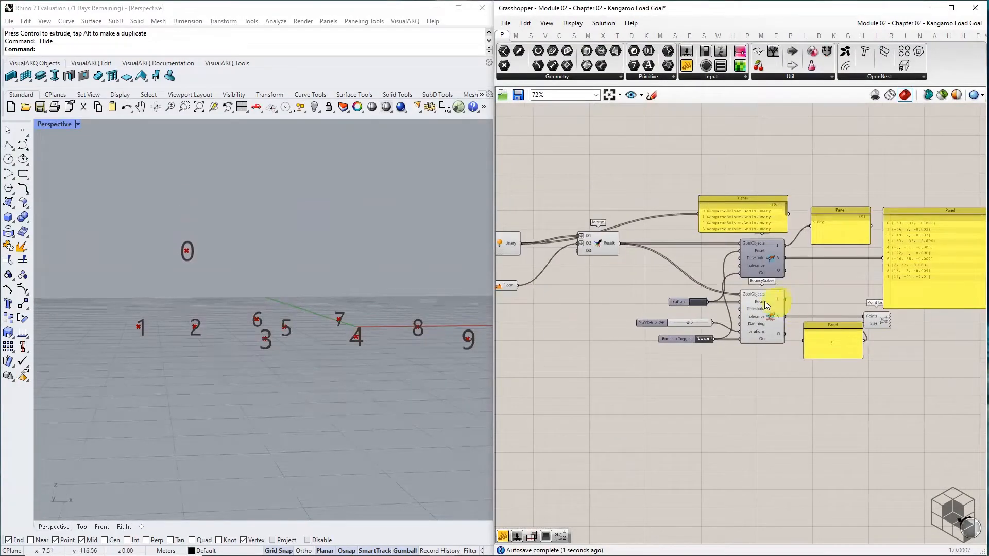
left_click(700, 303)
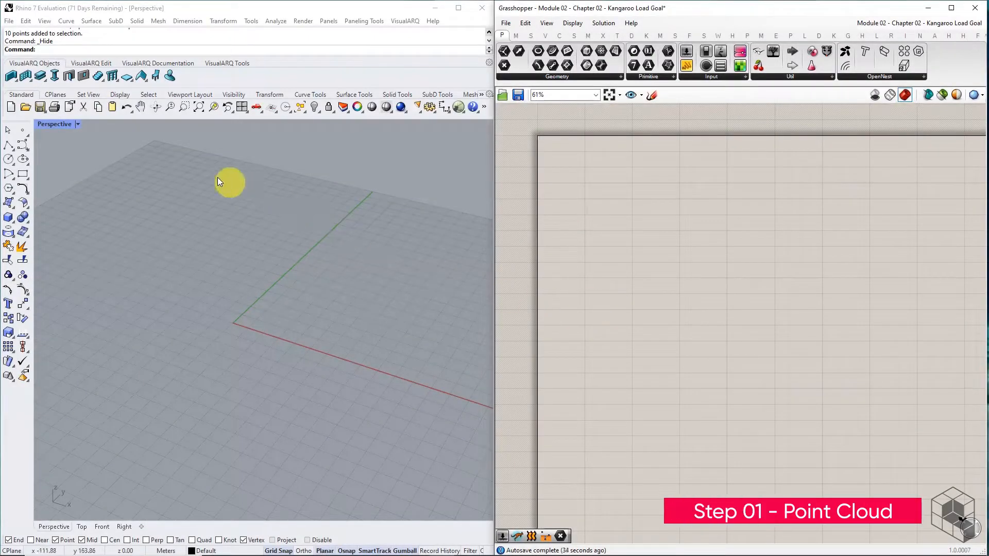
Step: Place ten scattered points on the ground plane around the origin in the Rhino Perspective viewport
right_click(23, 130)
left_click(126, 323)
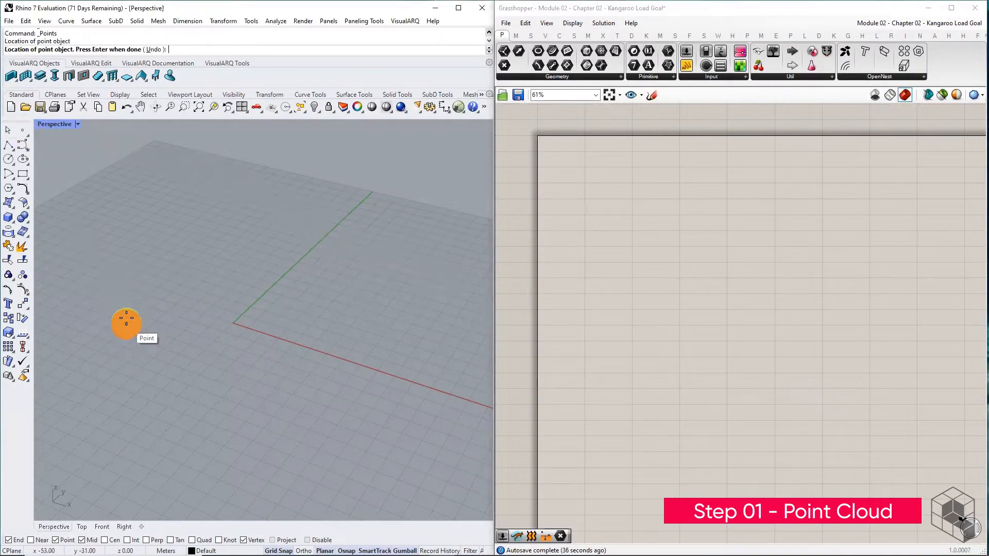
left_click(150, 286)
left_click(170, 294)
left_click(152, 335)
left_click(191, 346)
left_click(203, 311)
left_click(229, 281)
left_click(264, 298)
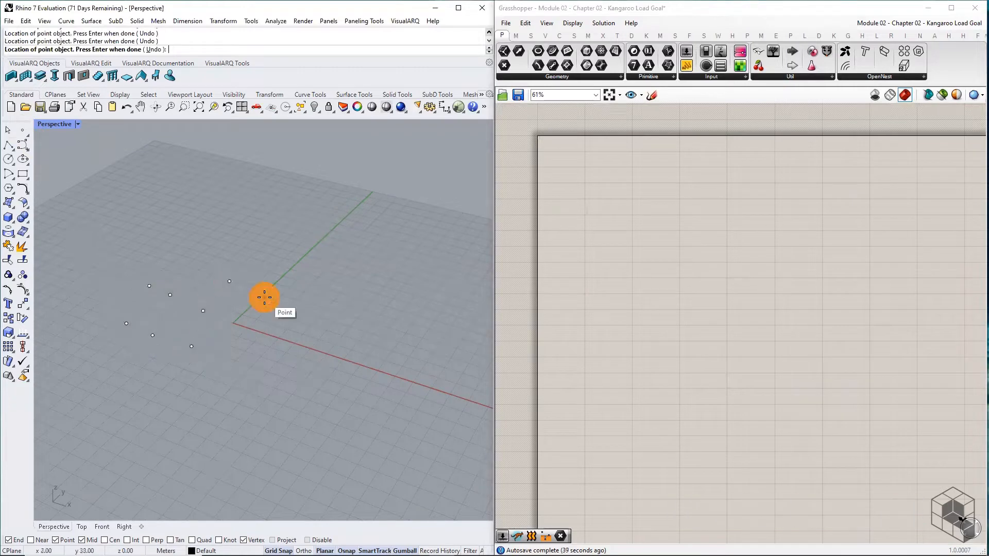
left_click(257, 334)
left_click(223, 371)
key("Return")
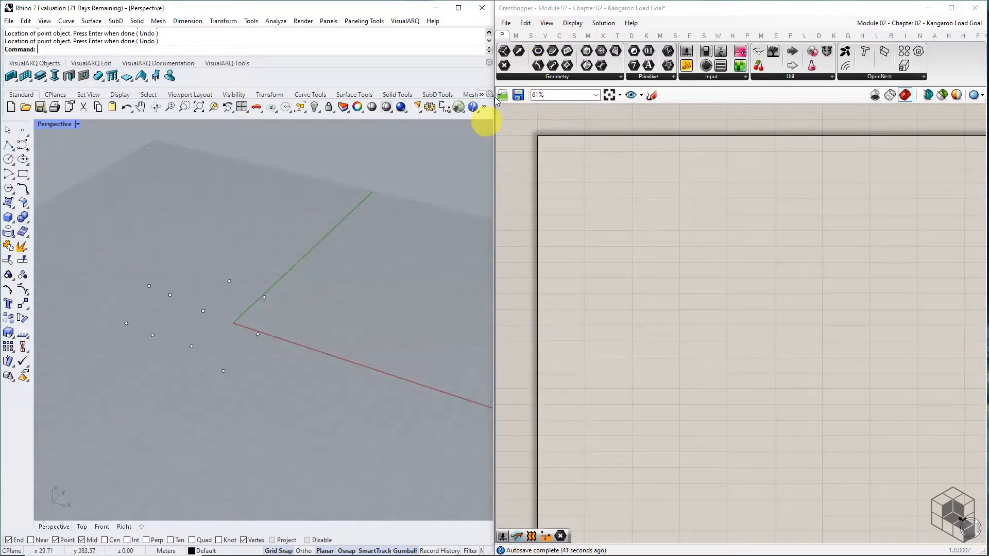
Step: Add a Point parameter to the Grasshopper canvas and reference all ten Rhino points in it
left_click_drag(505, 67, 614, 264)
right_click(614, 264)
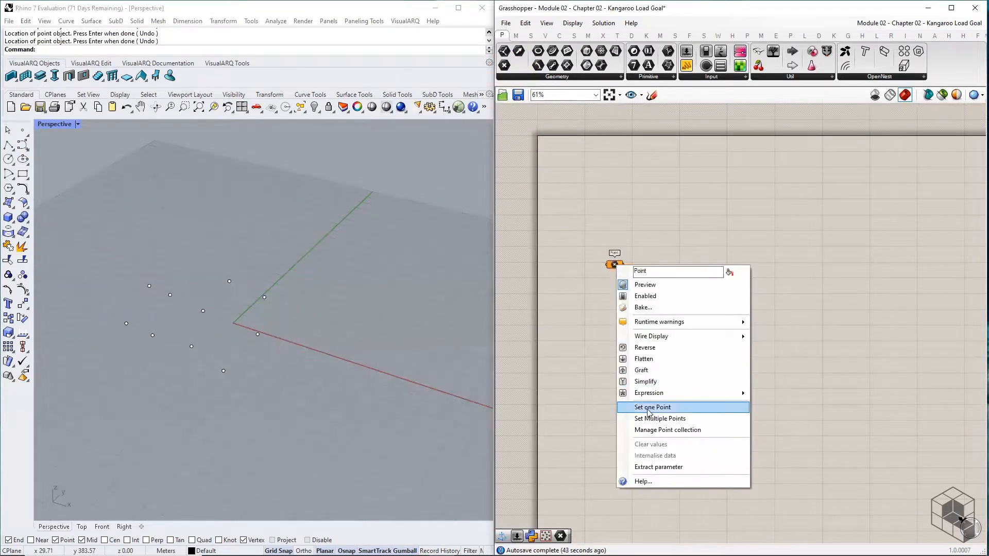
left_click(648, 418)
left_click_drag(353, 239, 110, 405)
key("Return")
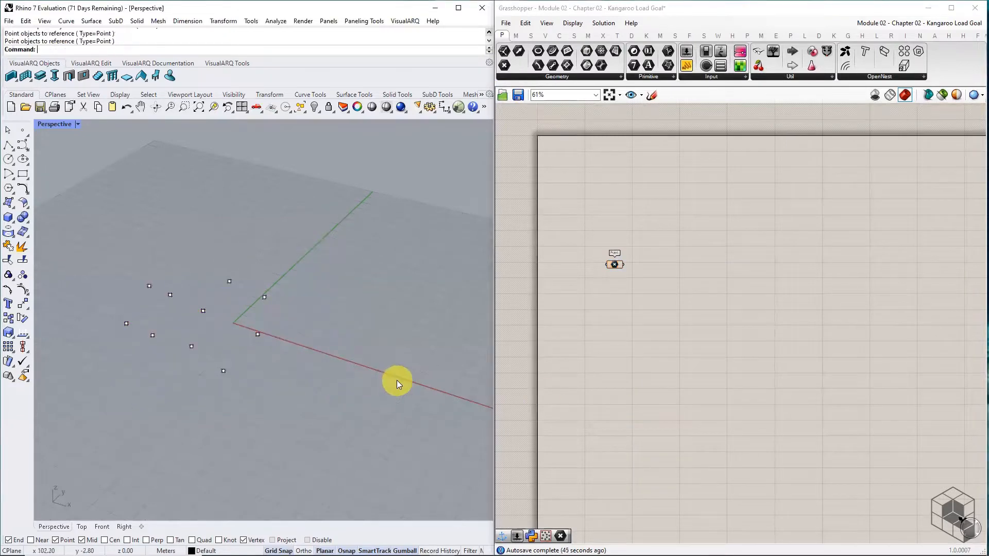
Step: Move all ten Rhino points about 36 m straight up along Z and hide the Rhino originals
scroll(605, 261, "up", 2)
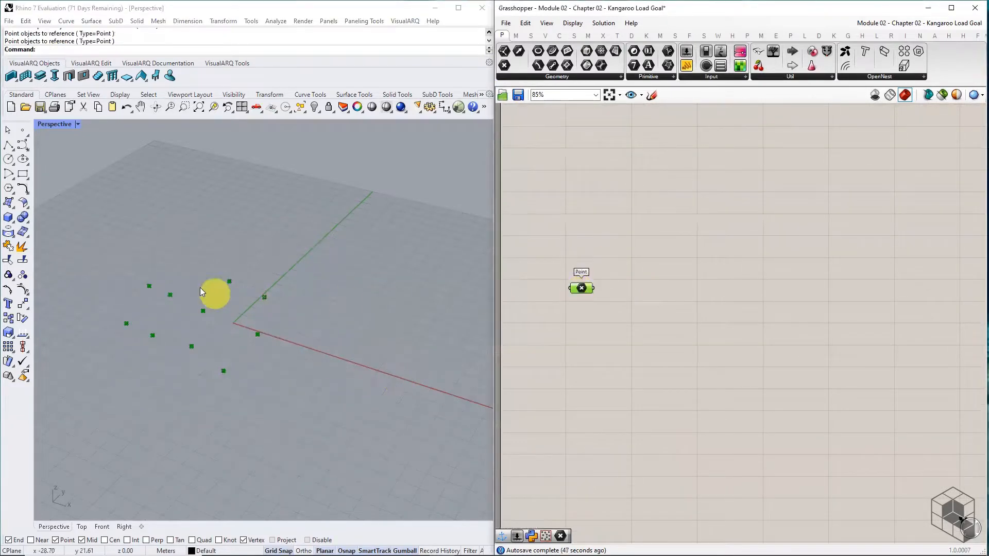
left_click_drag(95, 246, 339, 425)
left_click_drag(195, 282, 194, 225)
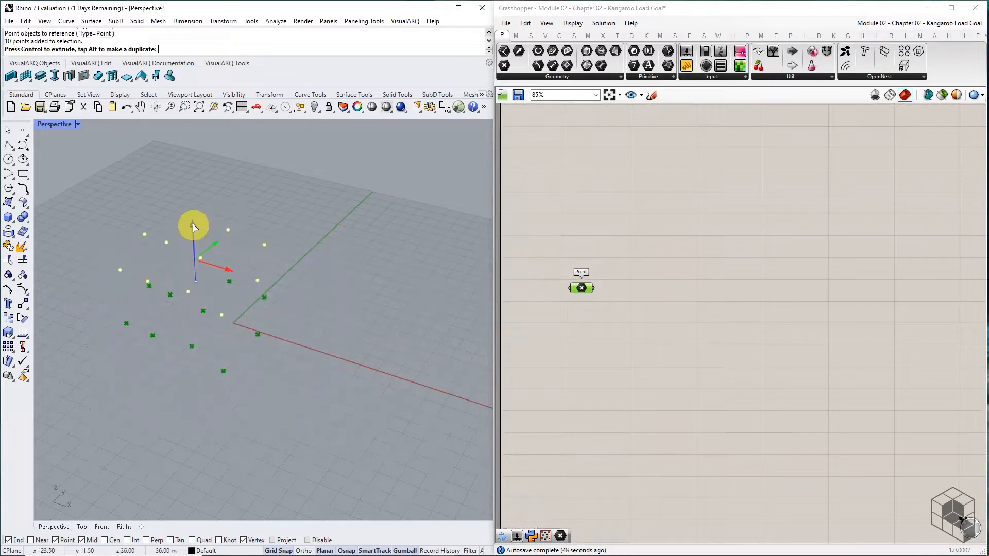
left_click(311, 104)
left_click(399, 324)
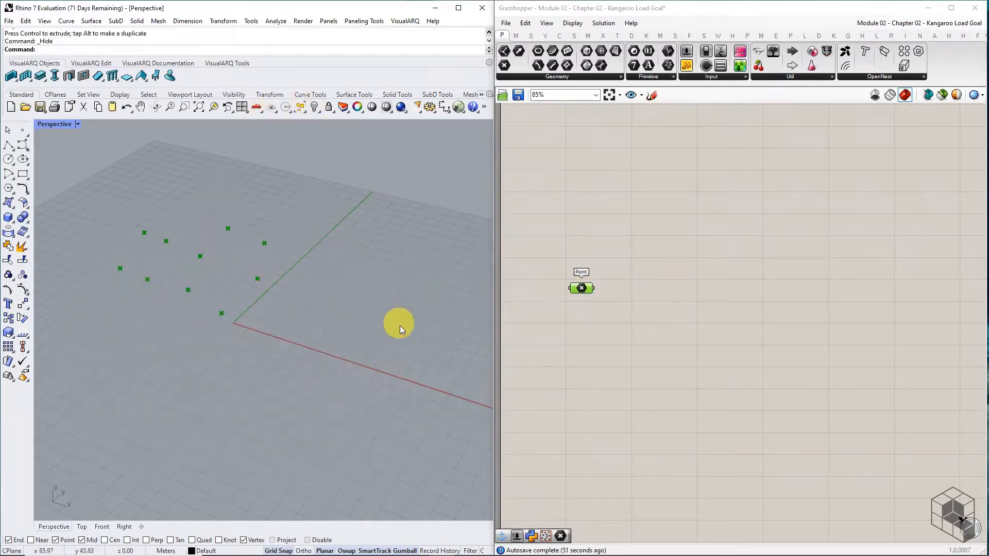
left_click(508, 366)
left_click(593, 369)
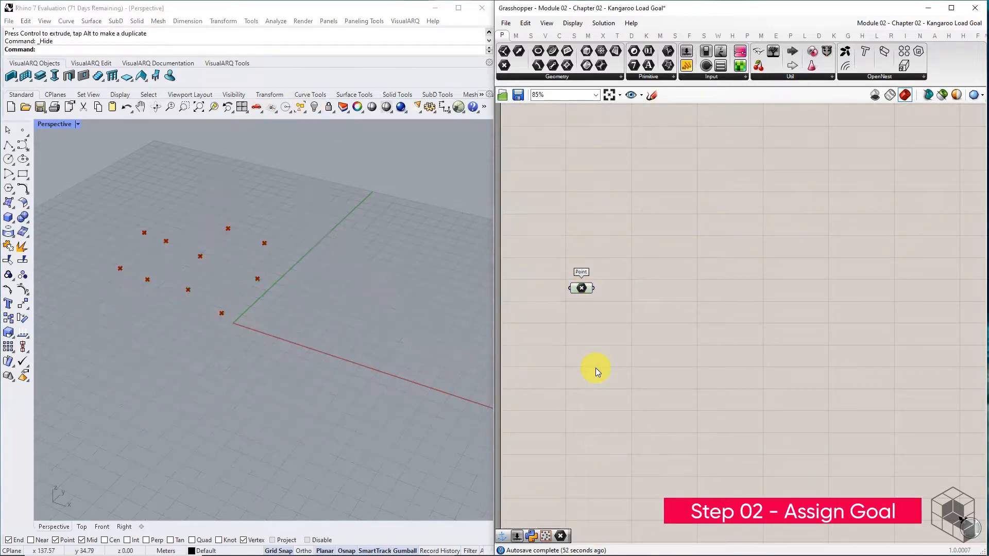
Step: Add a Kangaroo Load goal beside the Point parameter and connect the parameter to the goal's Point input
scroll(575, 308, "up", 4)
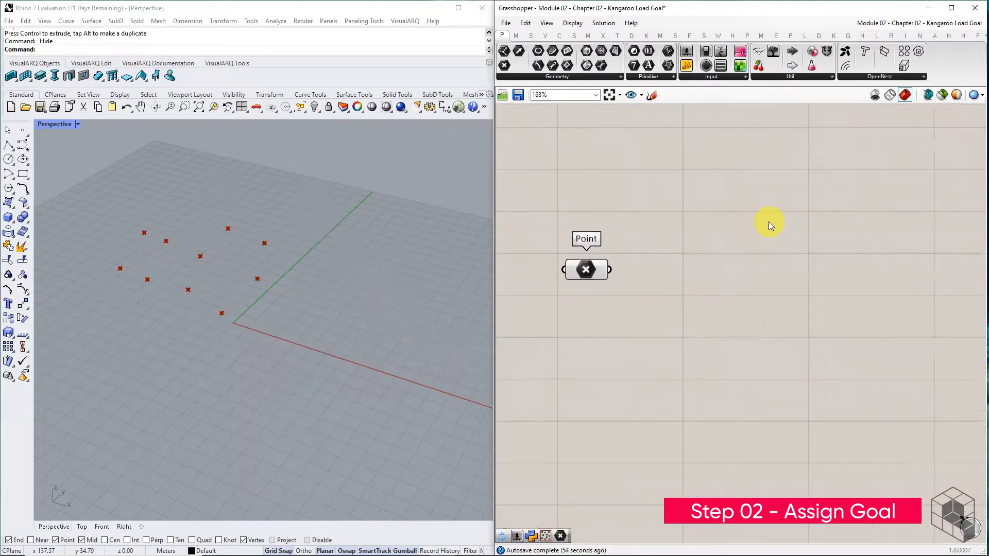
left_click(834, 35)
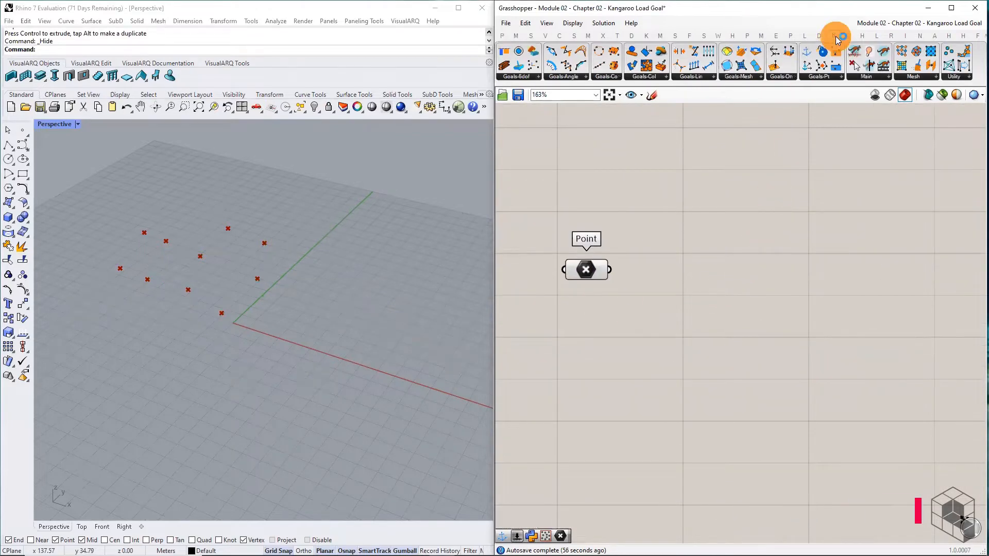
left_click(819, 76)
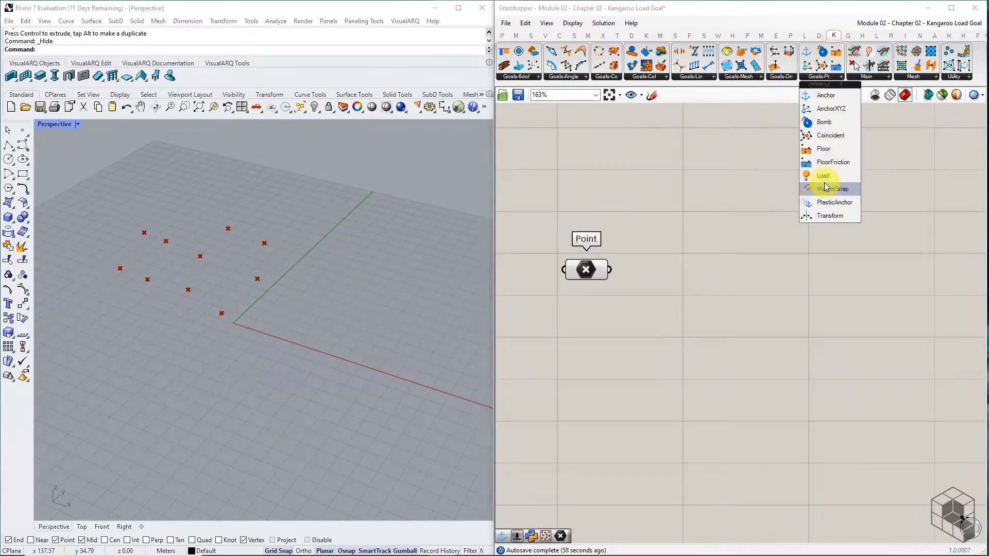
left_click_drag(822, 175, 744, 287)
left_click(733, 371)
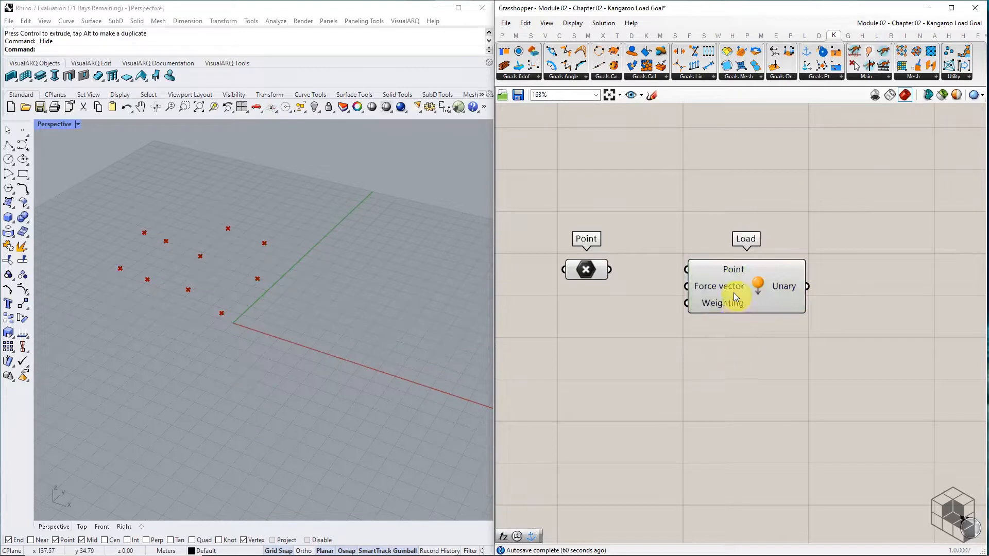
mouse_move(726, 272)
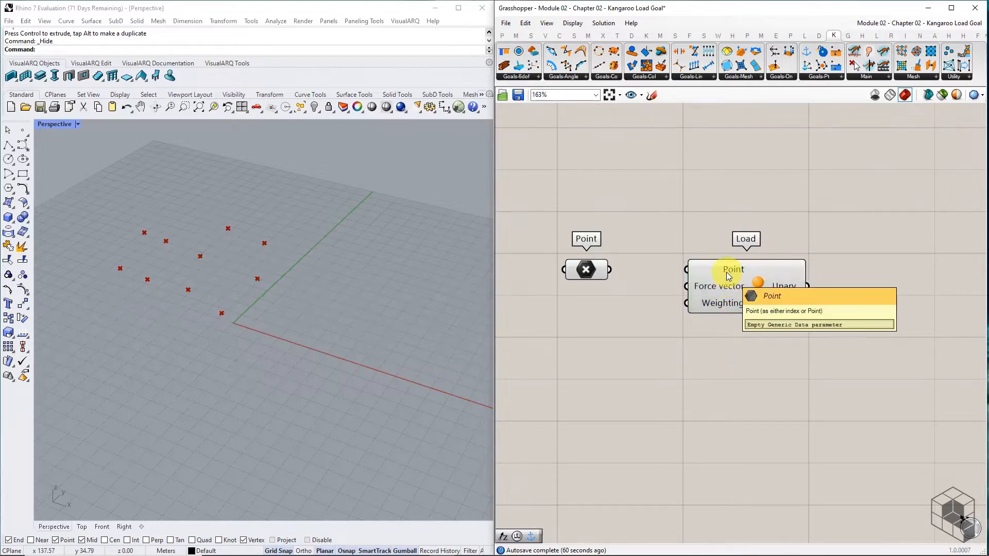
mouse_move(730, 291)
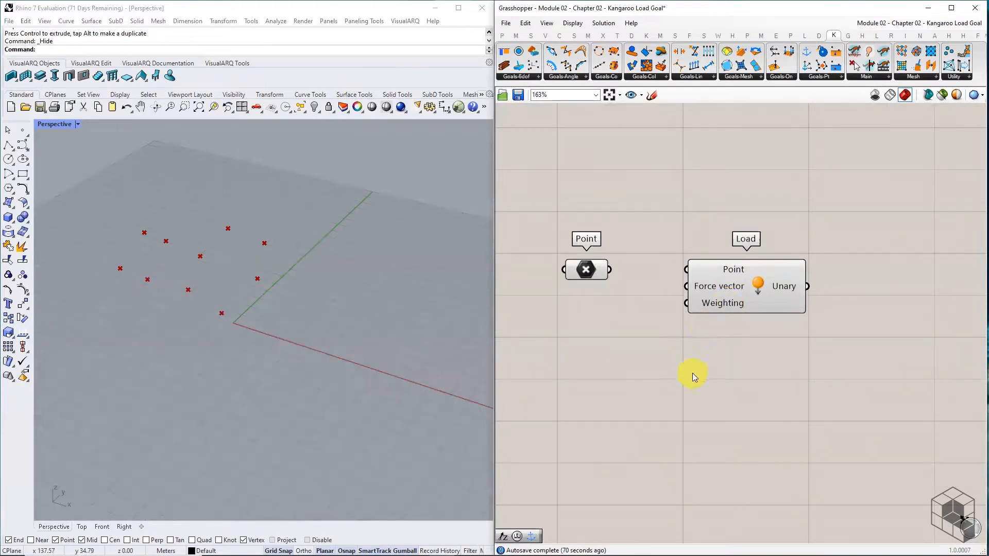
left_click_drag(609, 270, 687, 270)
left_click_drag(714, 301, 748, 300)
left_click(723, 339)
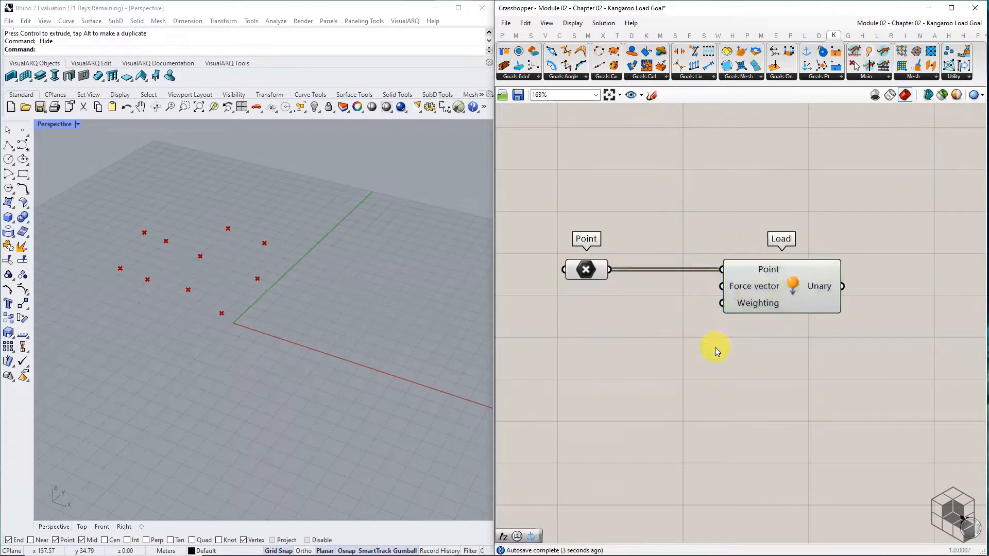
Step: Add a Unit Z vector component below the Point parameter and shift the Load goal away to make room
left_click(544, 36)
left_click(703, 77)
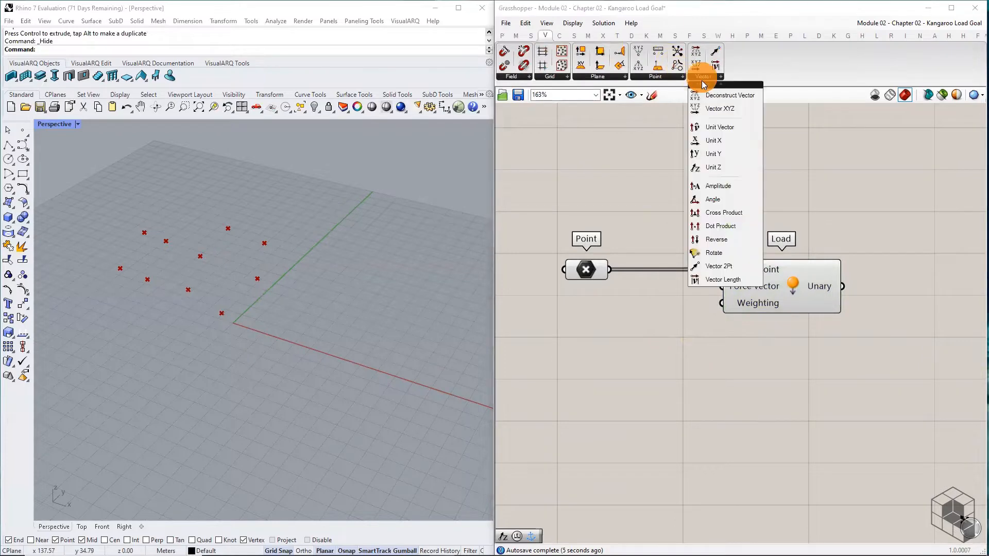
left_click(713, 167)
left_click(575, 310)
left_click_drag(746, 287, 809, 286)
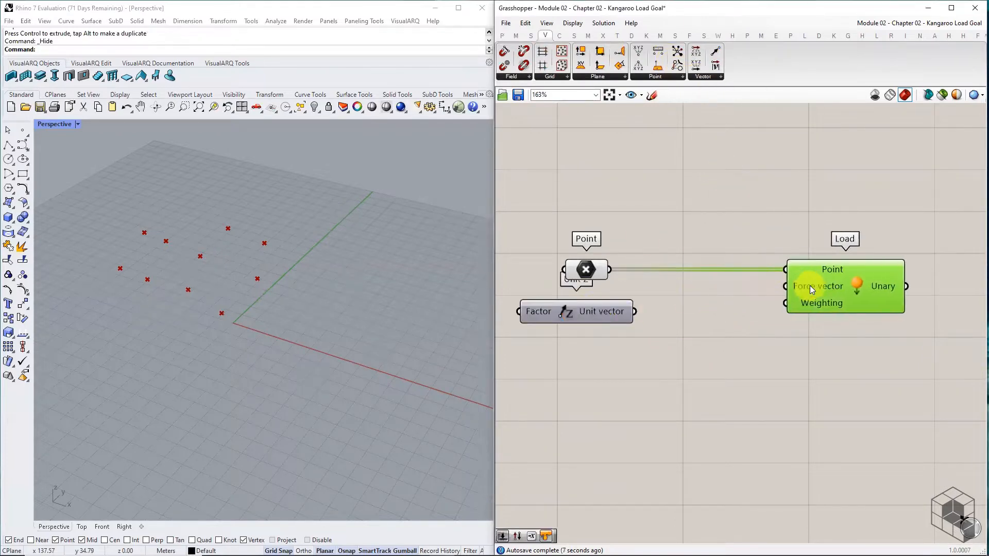
Step: Add a Reverse vector component, feed it the Unit Z vector and connect its output to the Load goal's Force vector
left_click(703, 78)
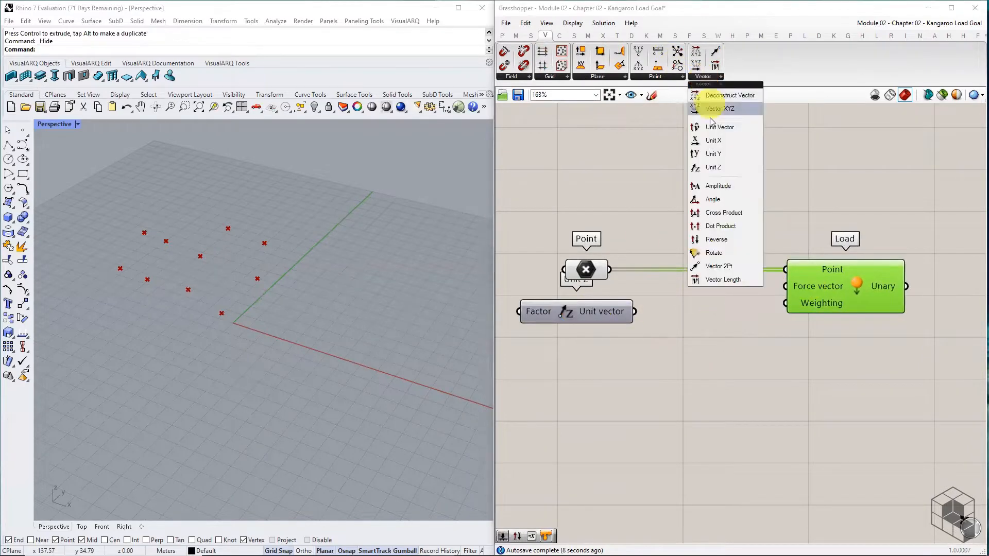
left_click(713, 241)
left_click(702, 311)
left_click_drag(634, 311, 653, 311)
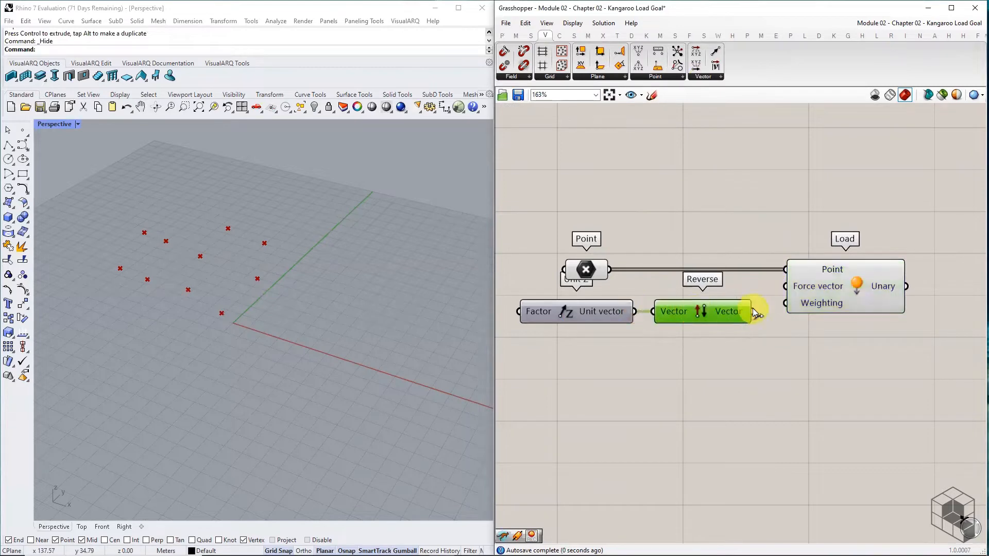
left_click_drag(753, 311, 785, 286)
scroll(752, 282, "down", 3)
right_click_drag(845, 331, 763, 332)
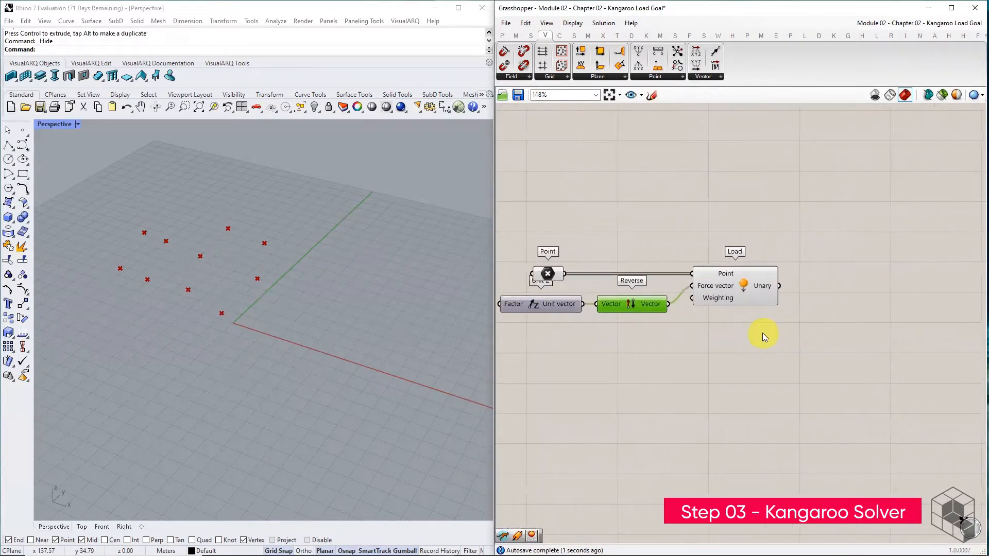
left_click(762, 337)
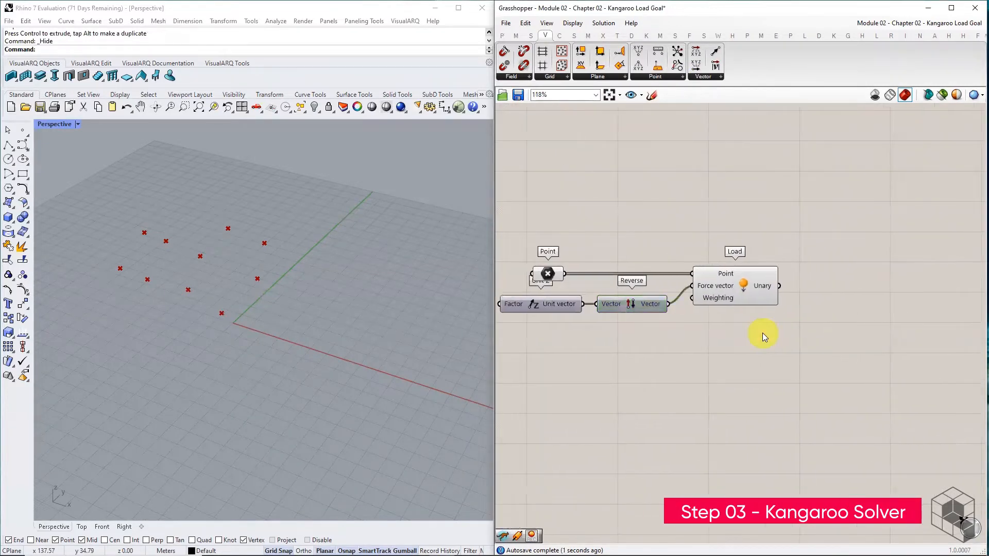
Step: Examine the solver components available in Kangaroo
left_click(834, 36)
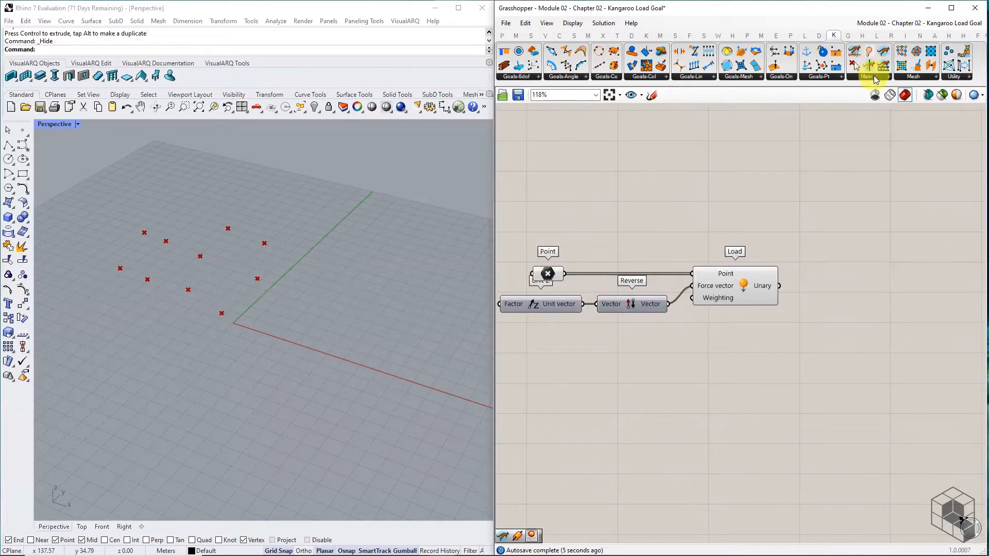
left_click(879, 78)
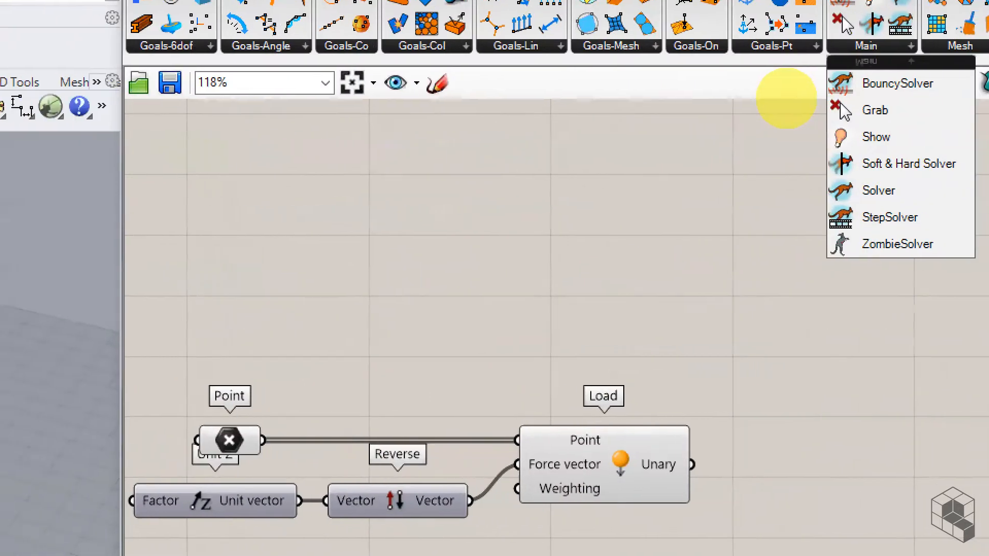
left_click_drag(896, 176, 933, 176)
mouse_move(878, 202)
left_mouse_down()
mouse_move(917, 202)
mouse_move(943, 255)
left_mouse_up()
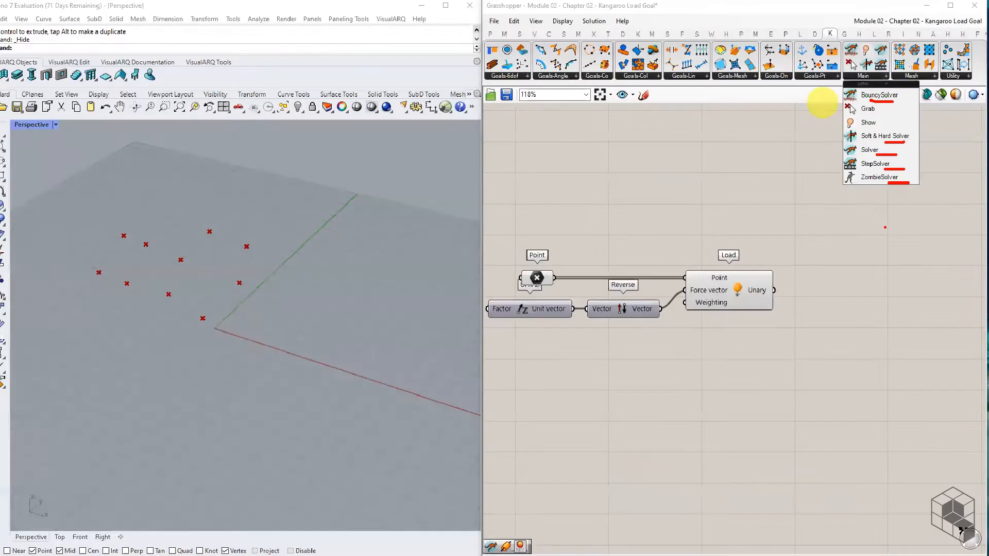
key("Escape")
Step: Add a Kangaroo Solver and a BouncySolver component beyond the Load goal
left_click(875, 76)
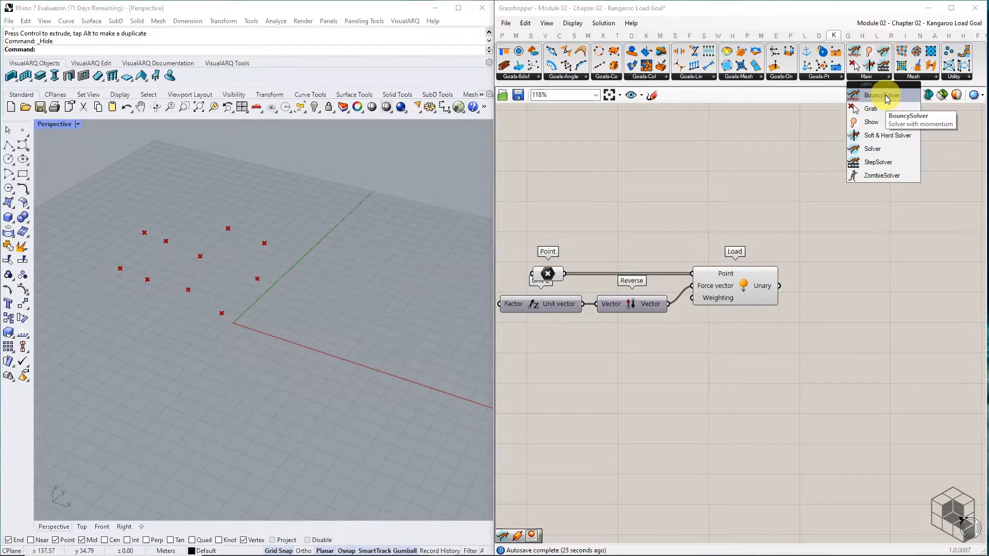
left_click(873, 149)
left_click(881, 227)
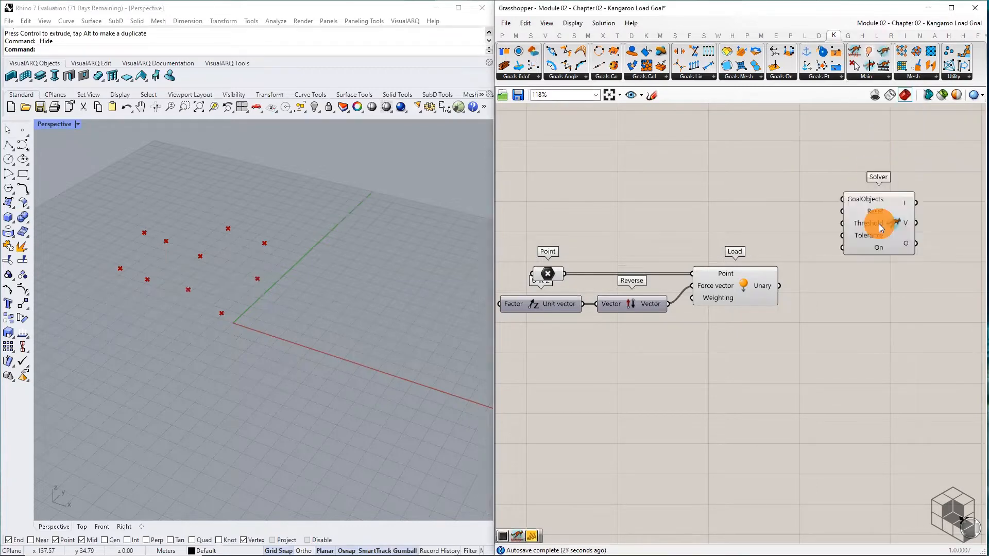
left_click(870, 76)
left_click(876, 136)
left_click(886, 331)
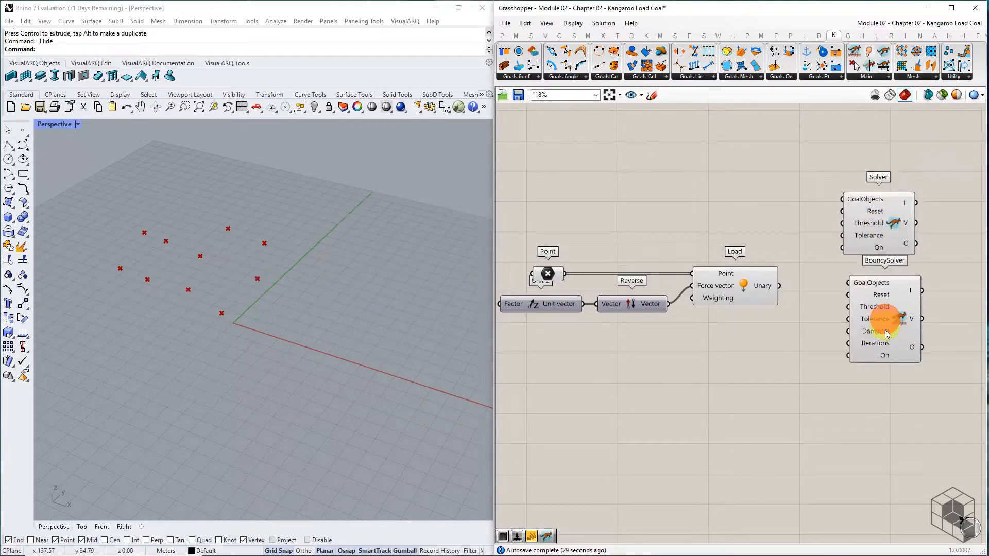
Step: Arrange the solvers so that Solver is roughly level with the Load goal and BouncySolver sits directly below it
left_click_drag(885, 330, 879, 427)
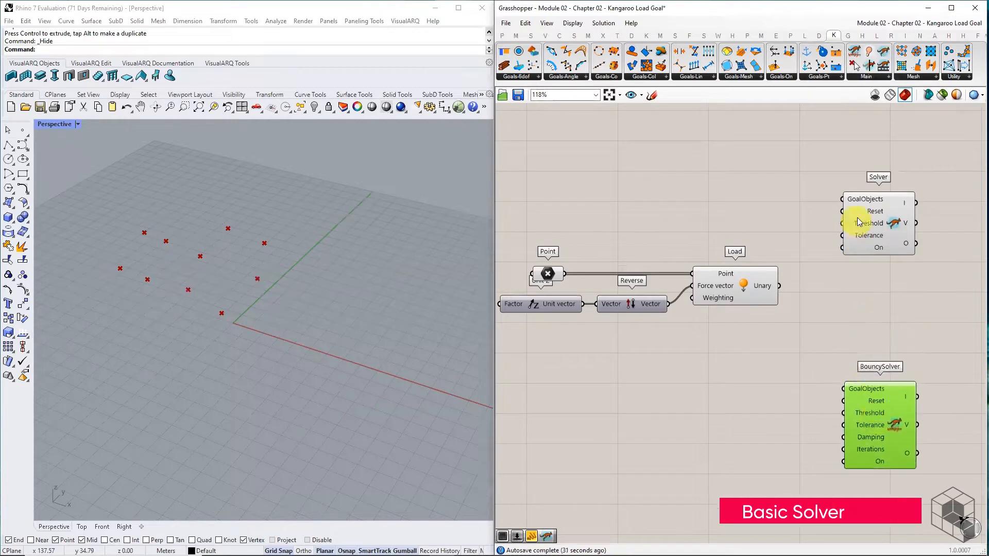
left_click_drag(858, 222, 883, 303)
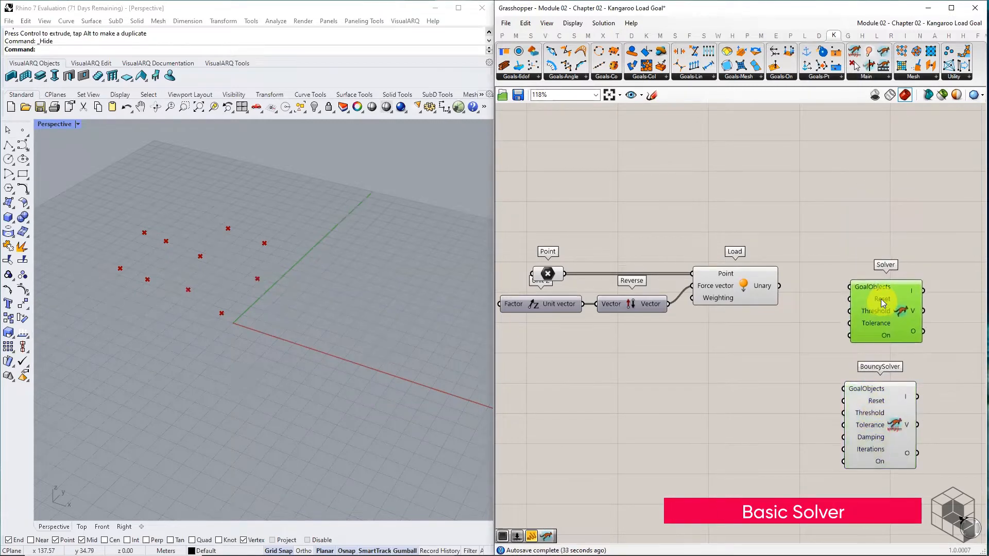
right_click_drag(882, 302, 733, 252)
scroll(638, 250, "up", 3)
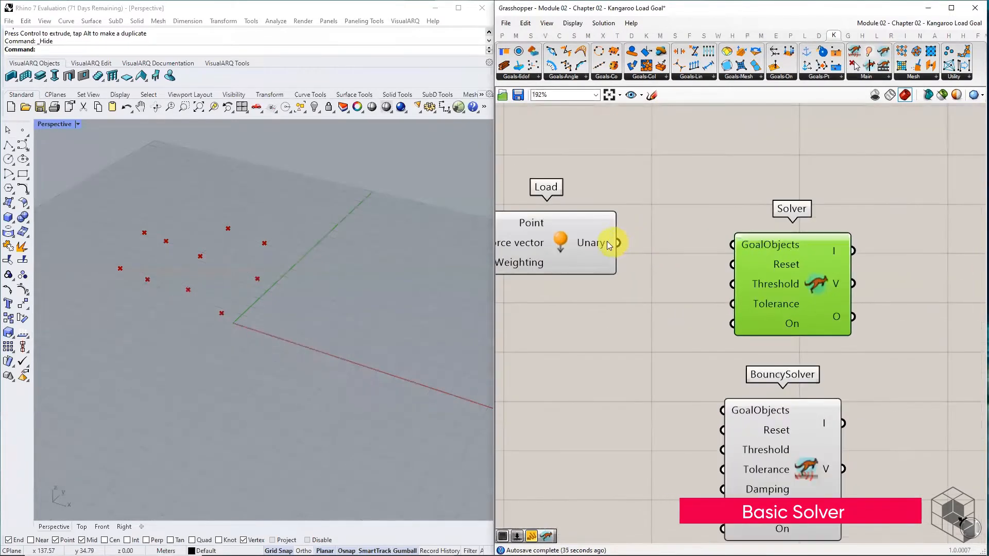
Step: Connect the Load goal's Unary output to the Solver's GoalObjects input and to a new, widened Panel placed above the Solver
left_click_drag(615, 243, 740, 242)
left_click_drag(795, 261, 804, 259)
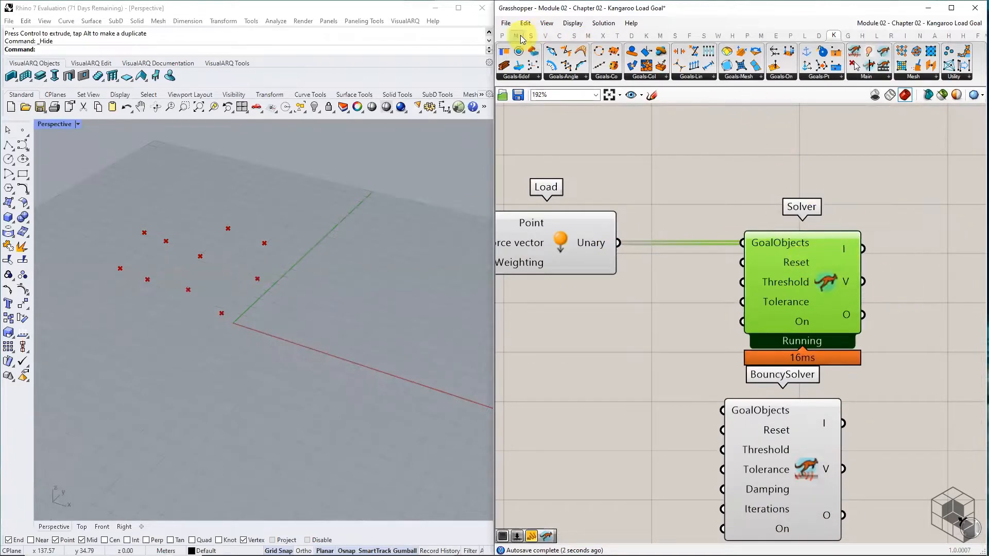
left_click(502, 35)
left_click_drag(686, 65, 807, 198)
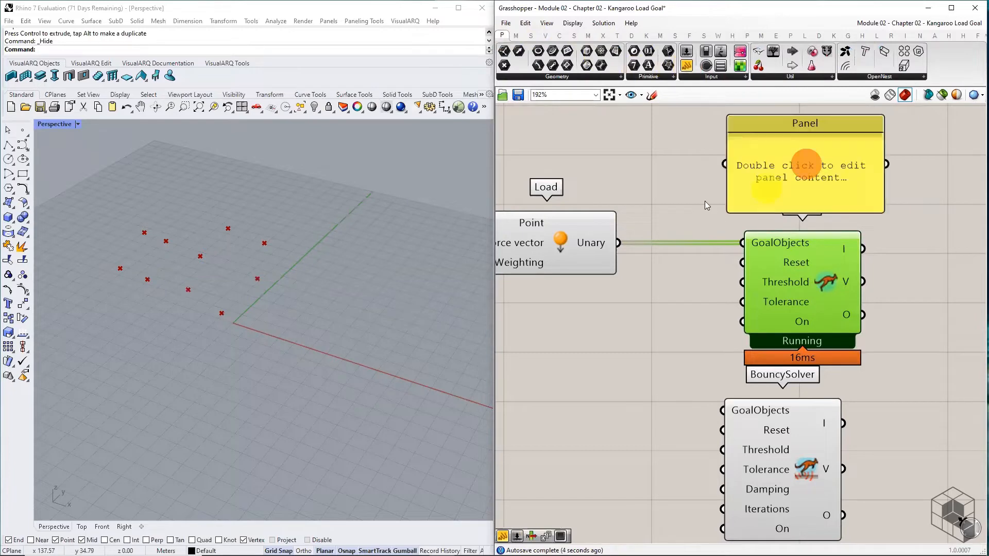
left_click_drag(618, 243, 724, 164)
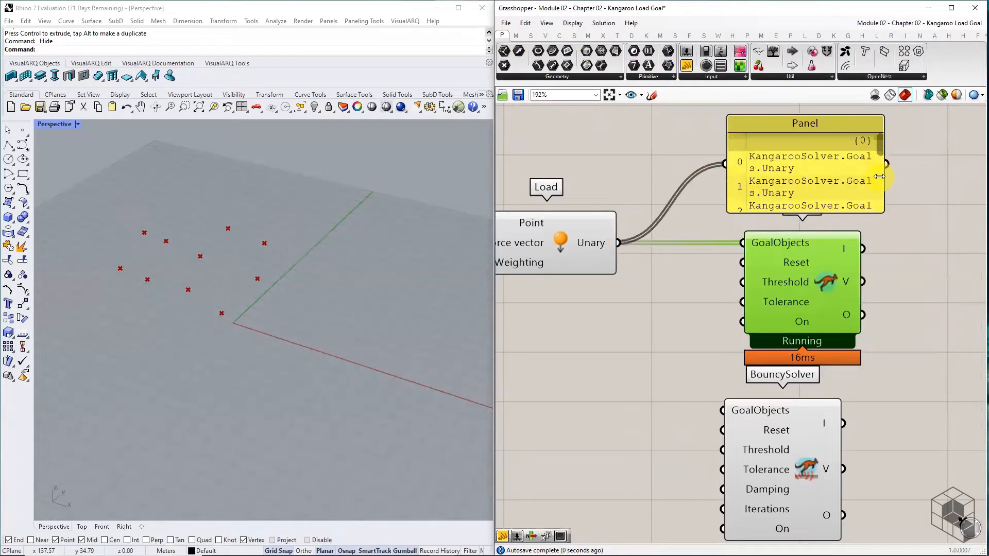
left_click_drag(883, 168, 963, 168)
scroll(875, 166, "up", 4)
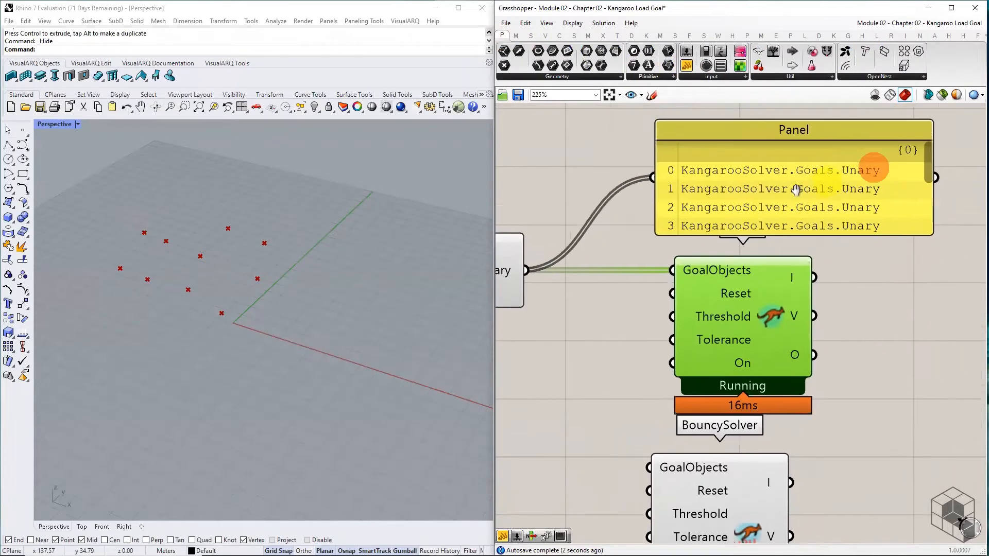
scroll(842, 193, "down", 1)
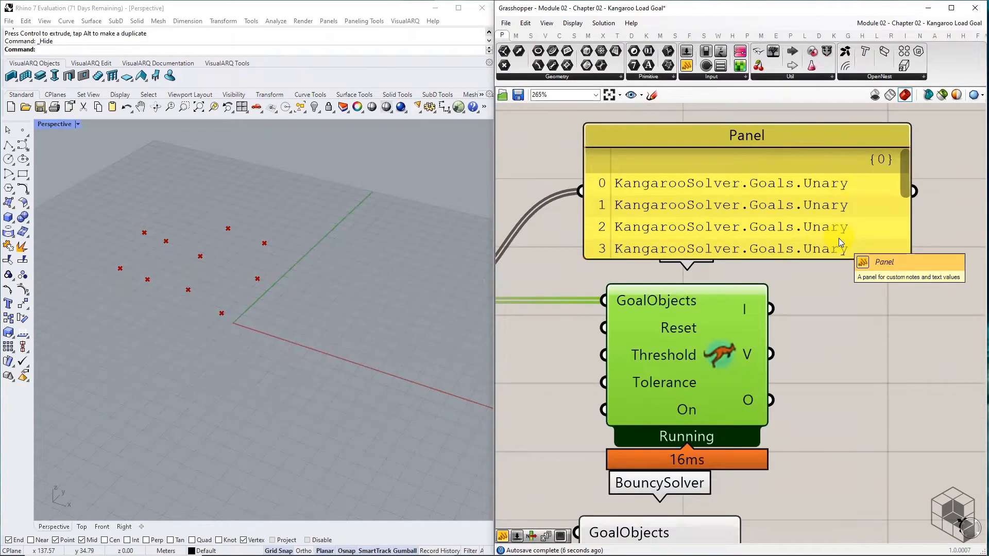
Step: Try feeding the Point parameter directly into the Solver's GoalObjects input alongside the Load goal, and remove that extra connection
scroll(838, 238, "down", 3)
right_click_drag(616, 278, 829, 216)
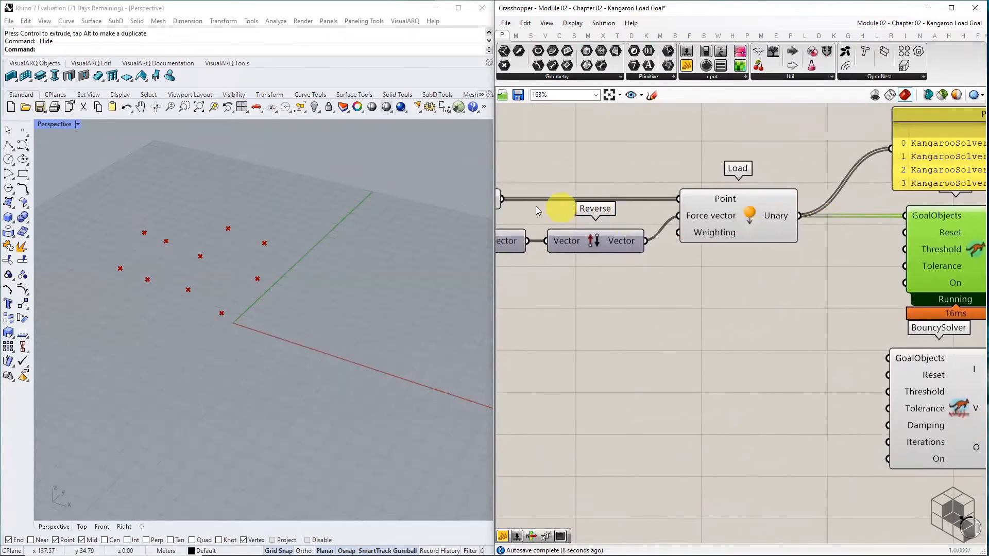
left_click_drag(507, 201, 916, 210, "shift")
scroll(926, 236, "down", 2)
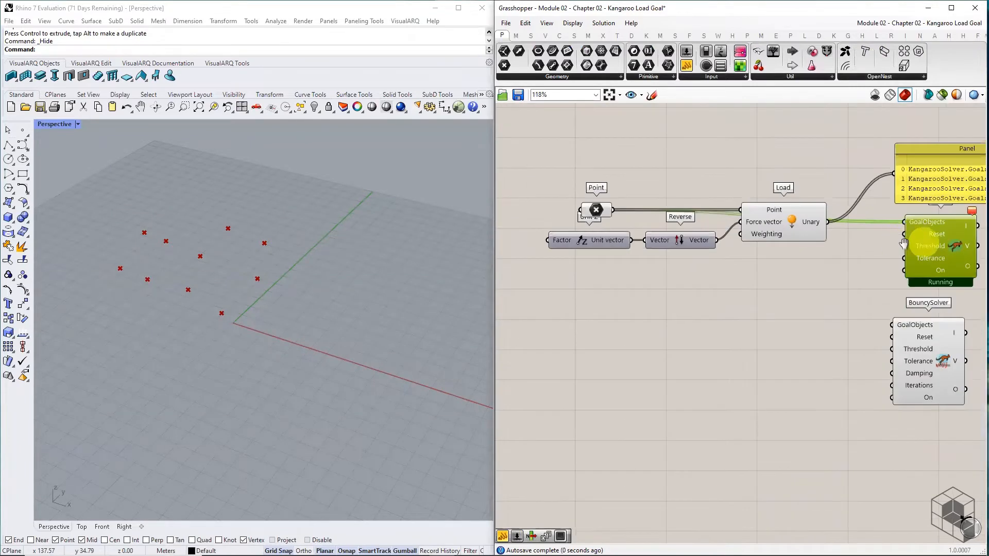
right_click_drag(922, 243, 841, 248)
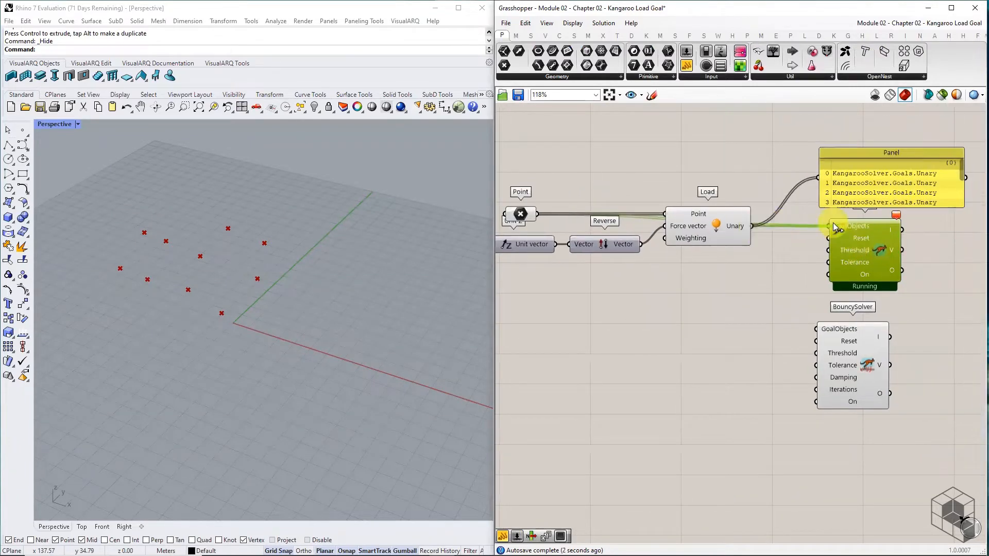
left_click(815, 263)
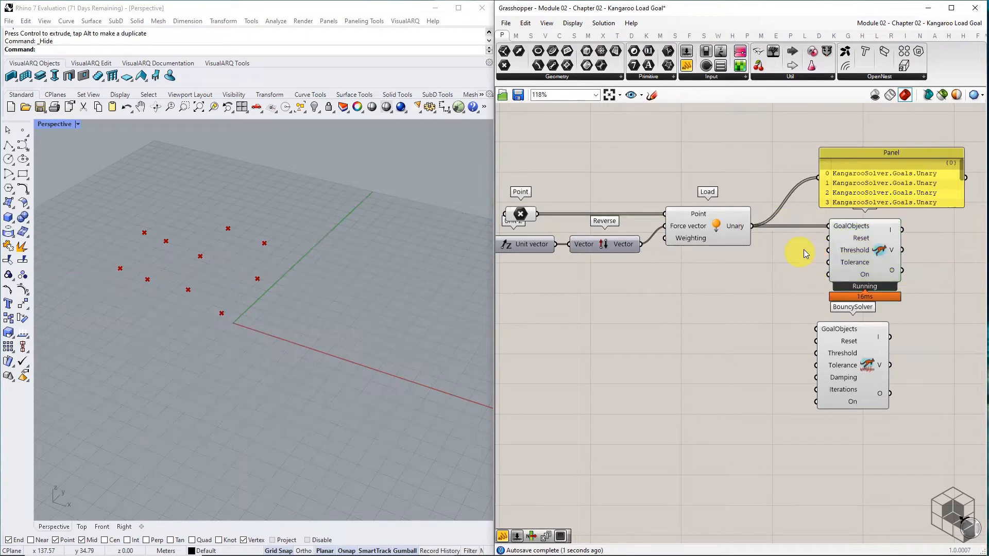
Step: Add a Button component in front of the Solver and connect it to the Solver's Reset input
scroll(860, 238, "up", 3)
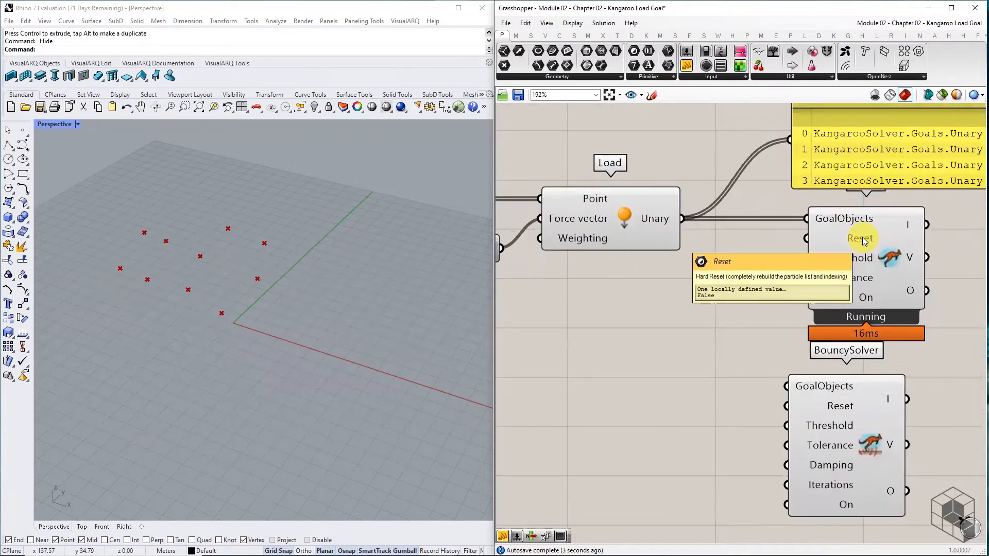
left_click(714, 76)
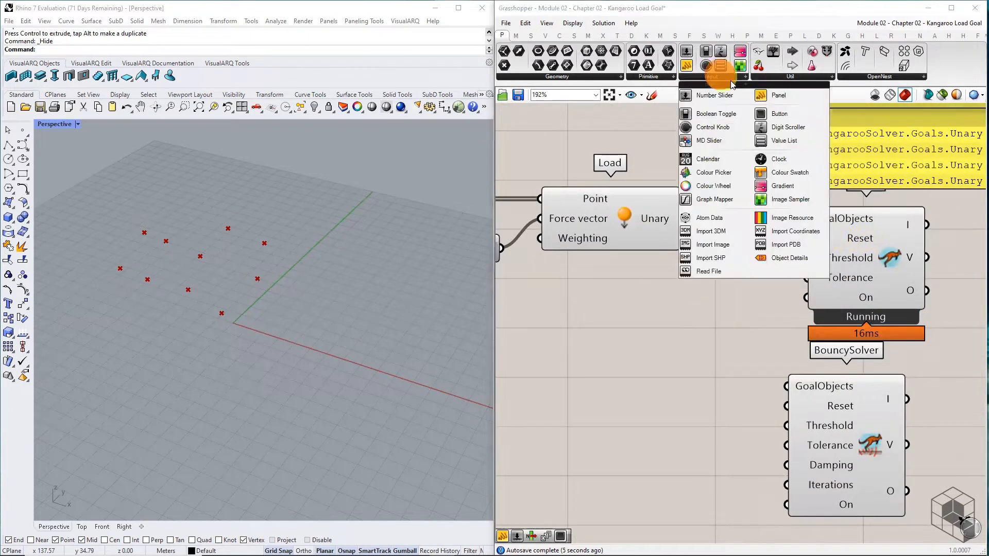
left_click(777, 114)
left_click(718, 278)
left_click_drag(764, 277, 807, 238)
Step: Move the Solver and BouncySolver together farther from the Load goal and place the Button level with the Reset input
right_click_drag(858, 269, 735, 215)
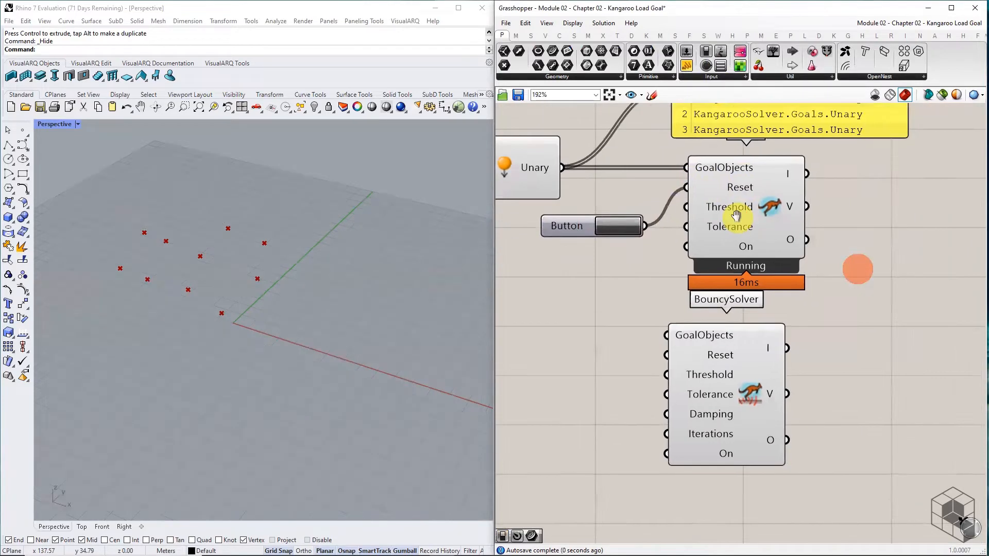
scroll(735, 216, "down", 4)
left_click_drag(796, 195, 683, 286)
left_click_drag(744, 221, 794, 220)
left_click(715, 271)
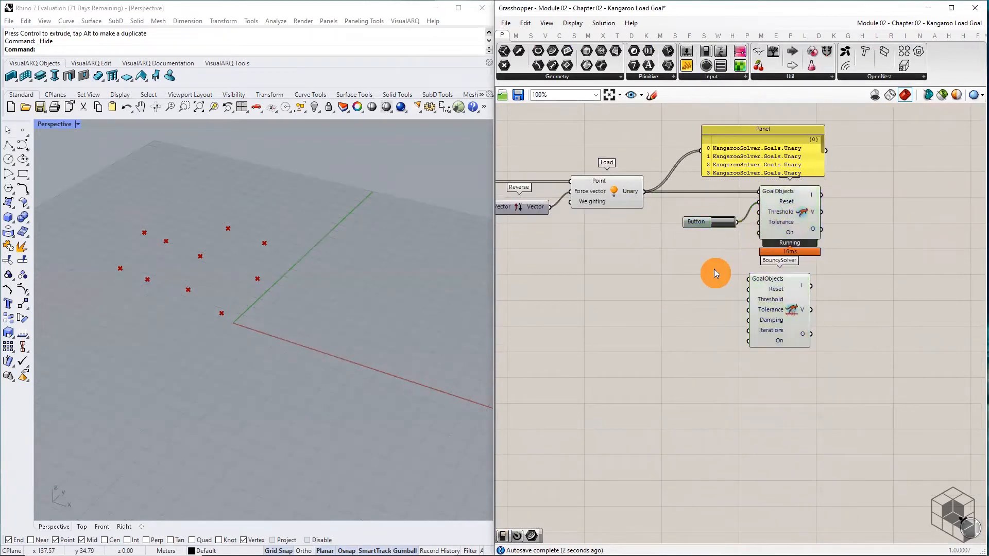
left_click(705, 221)
scroll(772, 212, "up", 4)
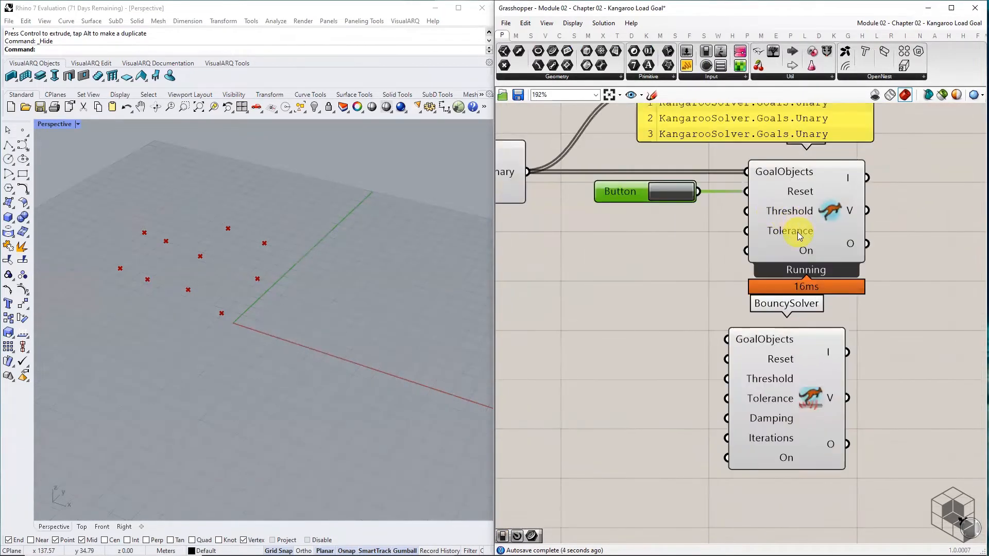
Step: Add a Boolean Toggle below the Button, connect it to the Solver's On input and align it with the Button
mouse_move(797, 231)
mouse_move(782, 212)
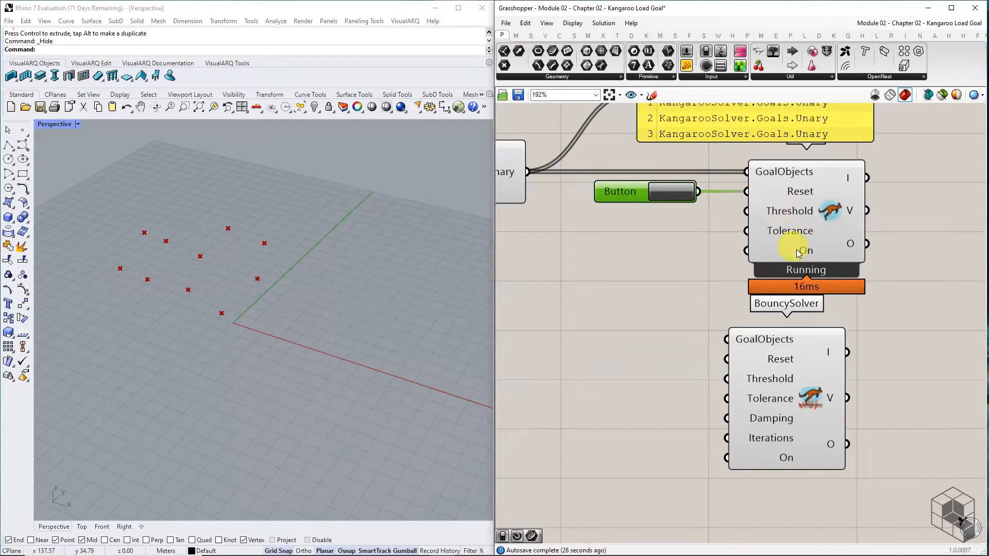
mouse_move(812, 254)
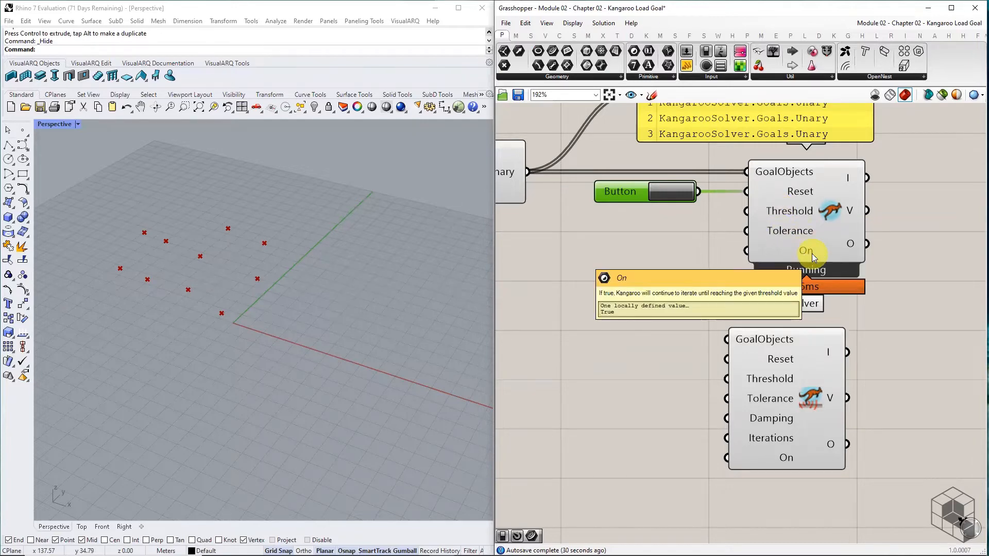
left_click(718, 76)
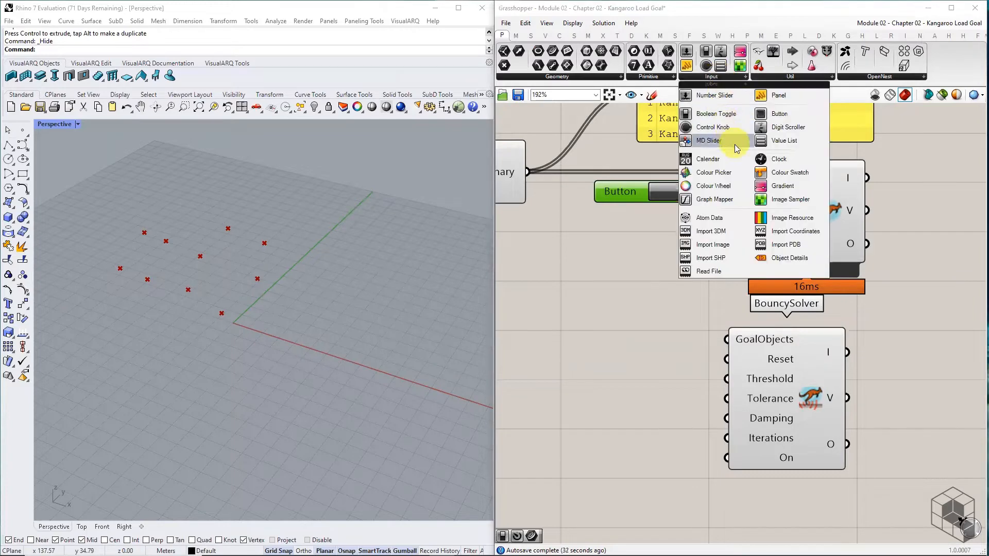
left_click_drag(727, 115, 634, 251)
left_click(631, 250)
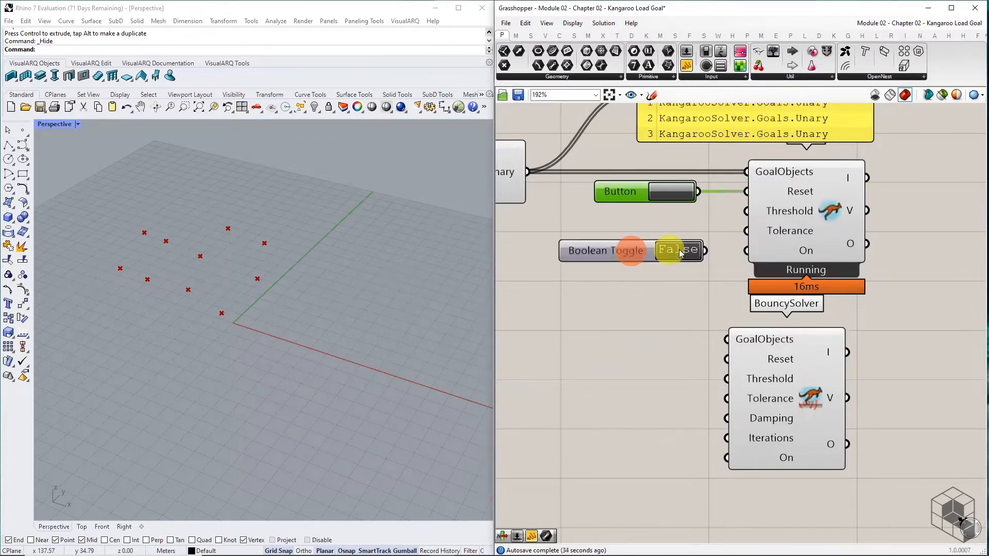
left_click_drag(699, 250, 747, 251)
left_click_drag(625, 255, 619, 255)
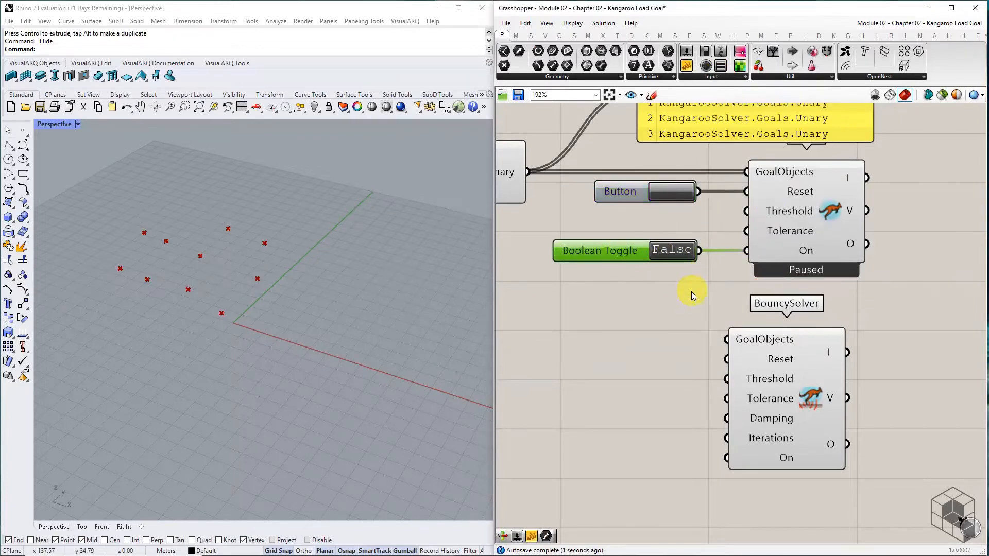
Step: Switch the Boolean Toggle to True and trigger the Button to reset the Solver
scroll(692, 294, "down", 2)
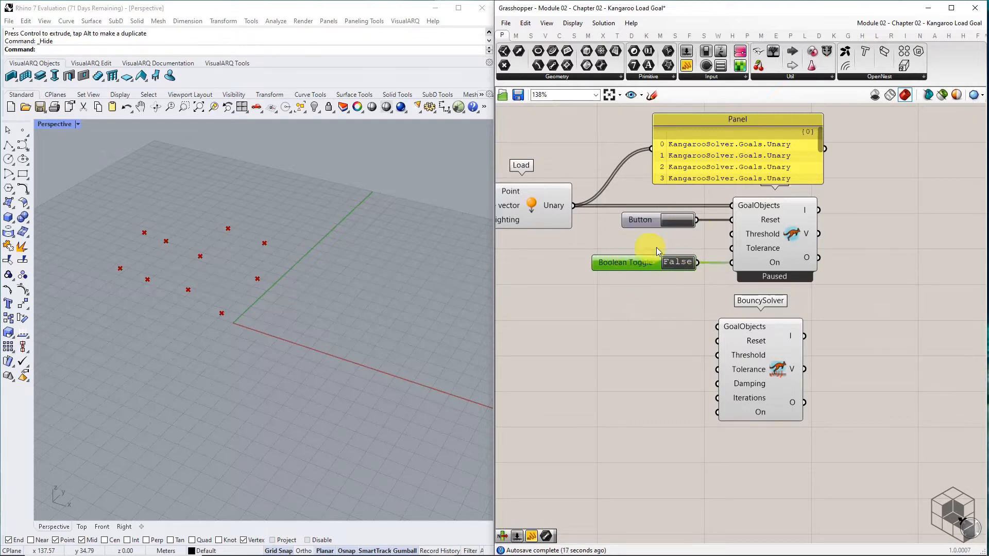
left_click(675, 263)
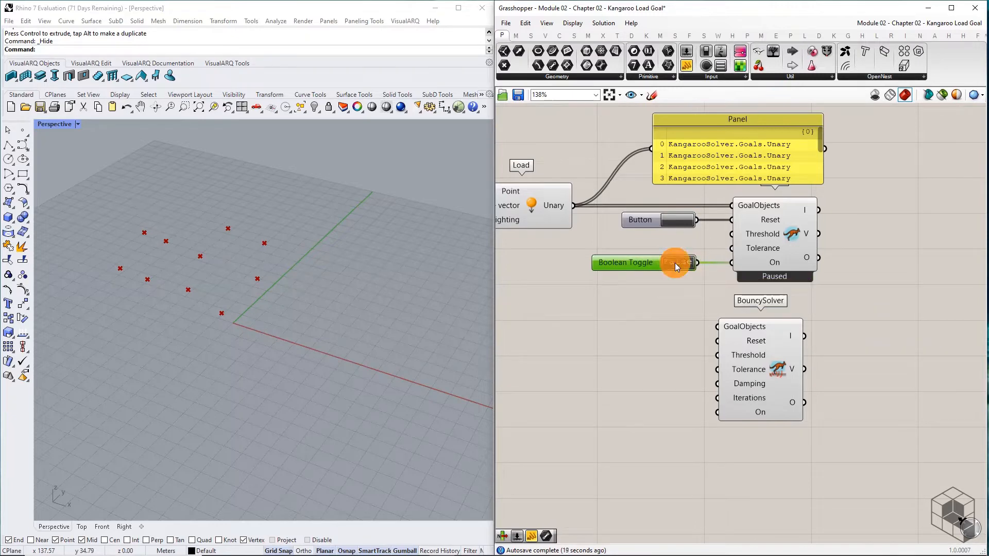
left_click(670, 221)
Step: Turn off the viewport preview of the Point parameter
right_click_drag(590, 256, 845, 260)
scroll(845, 260, "down", 2)
left_click(634, 211)
middle_click(633, 211)
left_click(652, 193)
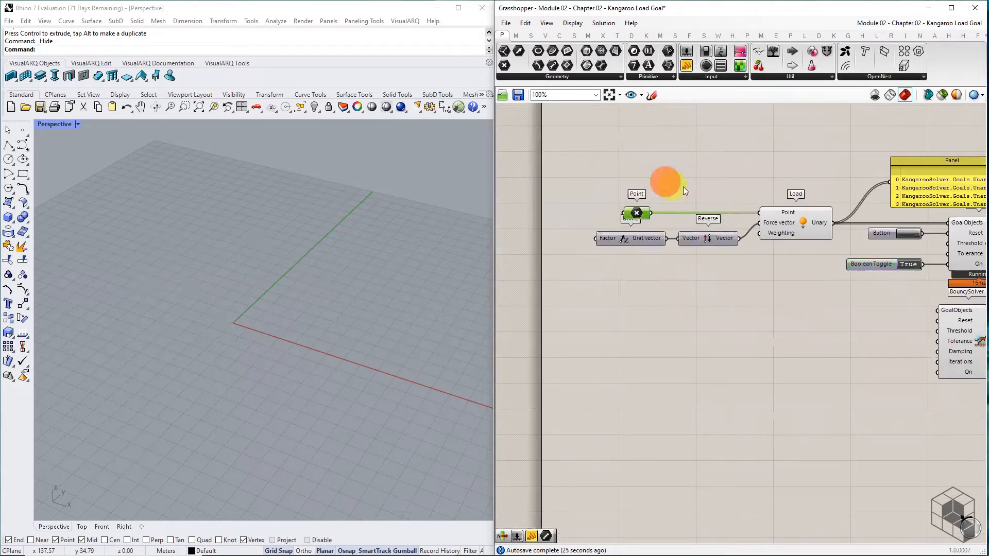
Step: Add a Panel beyond the Solver, connect the Solver's I (iterations) output to it and position it slightly above that output
right_click_drag(803, 185, 554, 186)
scroll(727, 274, "up", 5)
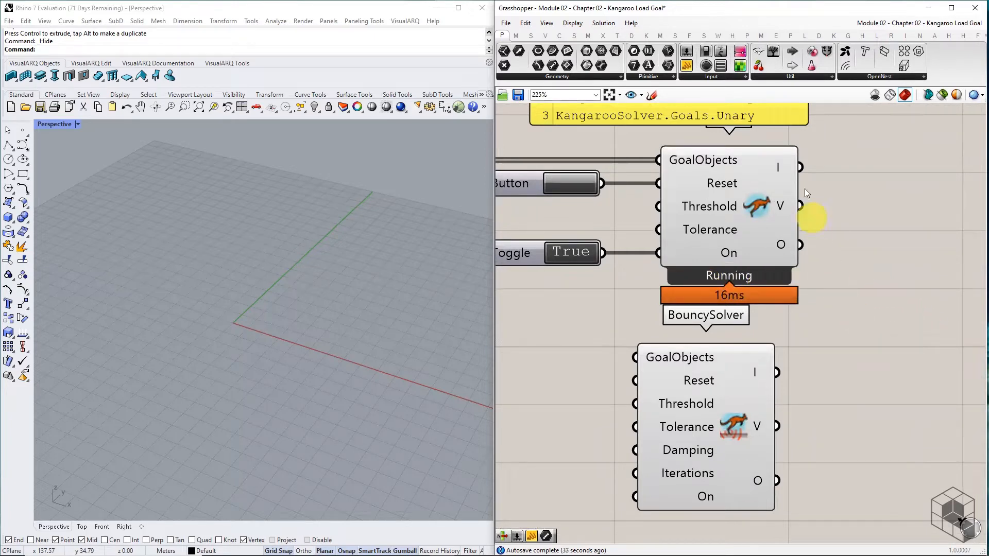
mouse_move(781, 167)
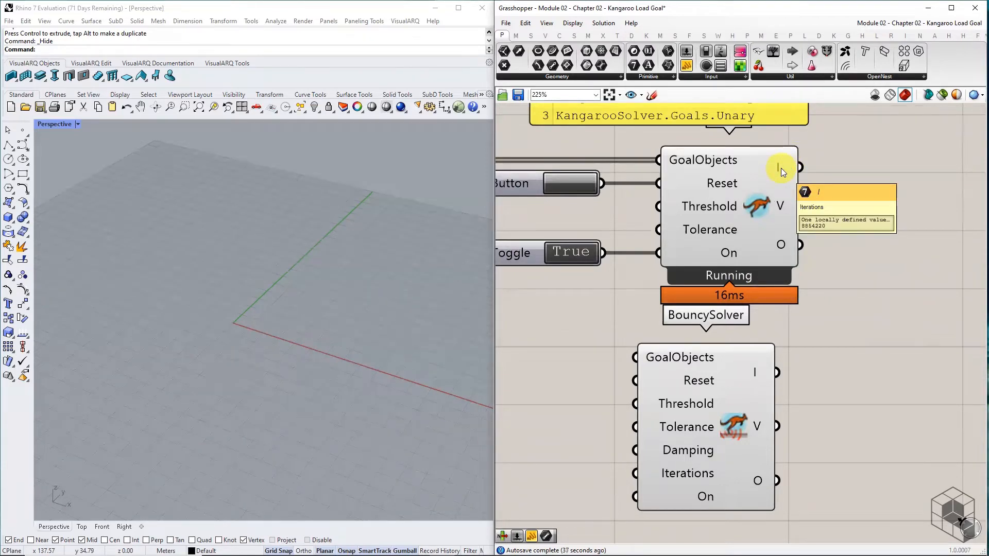
left_click(687, 51)
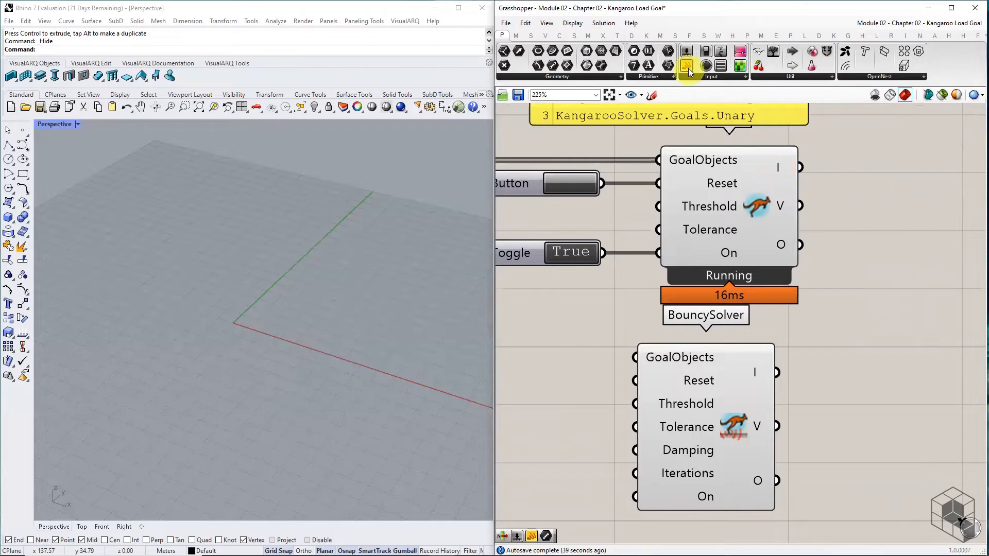
left_click(920, 125)
right_click_drag(914, 160, 739, 272)
left_click_drag(739, 273, 798, 273)
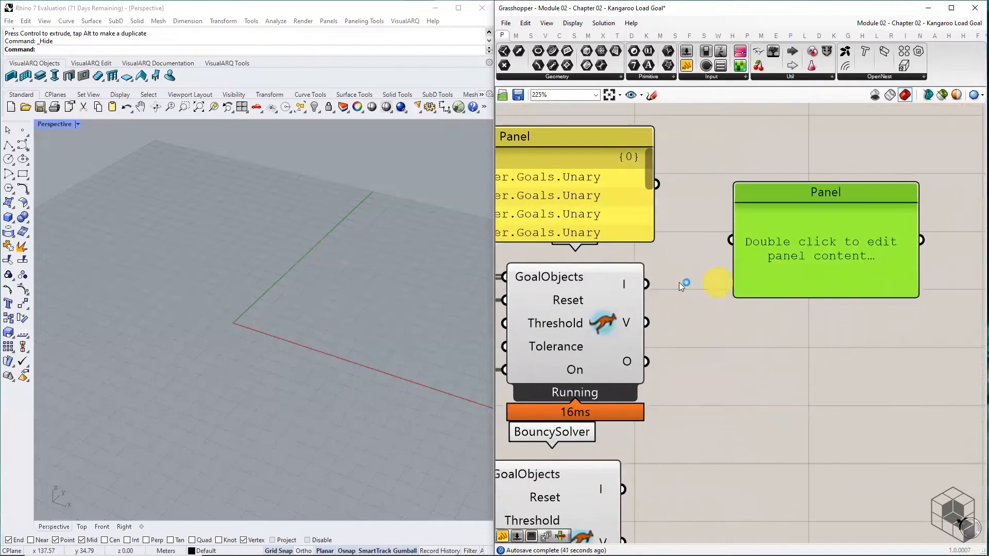
left_click_drag(646, 282, 760, 255)
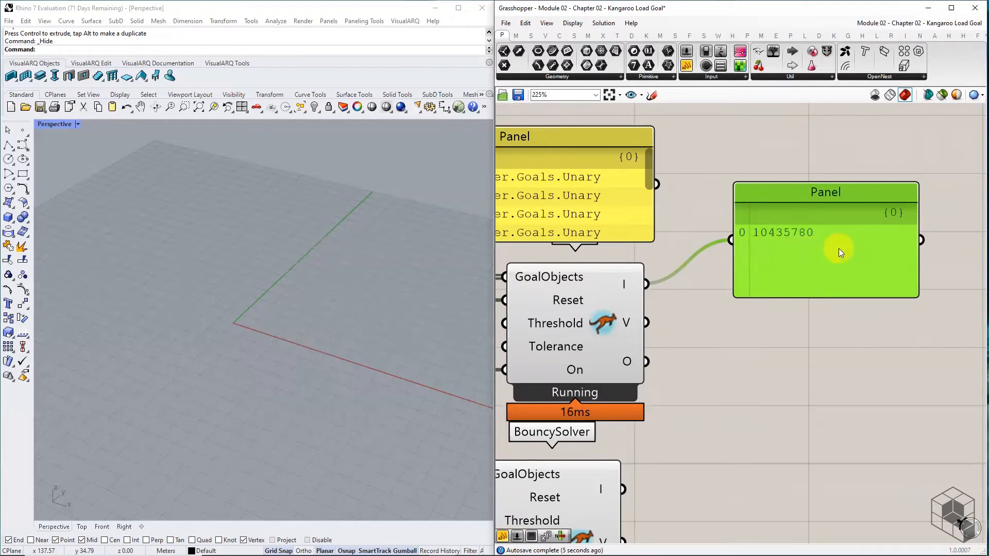
left_click_drag(831, 264, 824, 246)
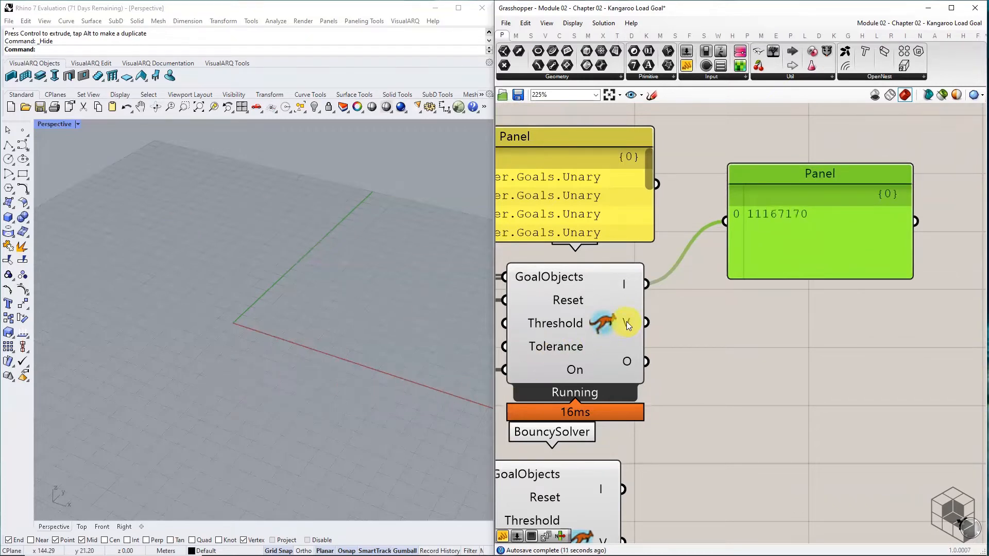
Step: Add another Panel, connect the Solver's V output to it and enlarge it enough to list all the point coordinates
mouse_move(628, 323)
left_click_drag(686, 67, 828, 324)
left_click_drag(646, 323, 918, 325)
scroll(683, 317, "down", 3)
left_click_drag(788, 348, 796, 494)
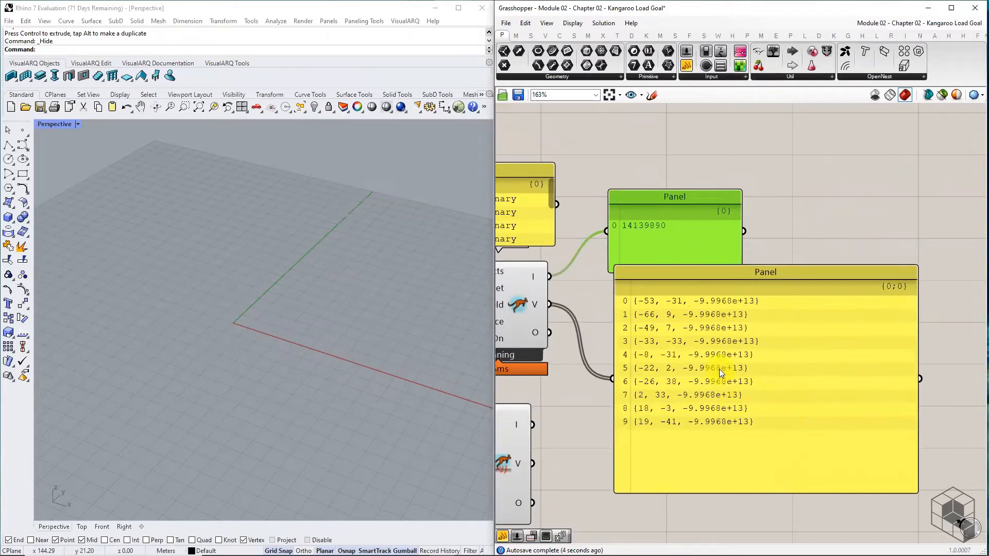
Step: Inspect the point coordinates from the V output and move their Panel clear of the iterations Panel
scroll(719, 369, "up", 5)
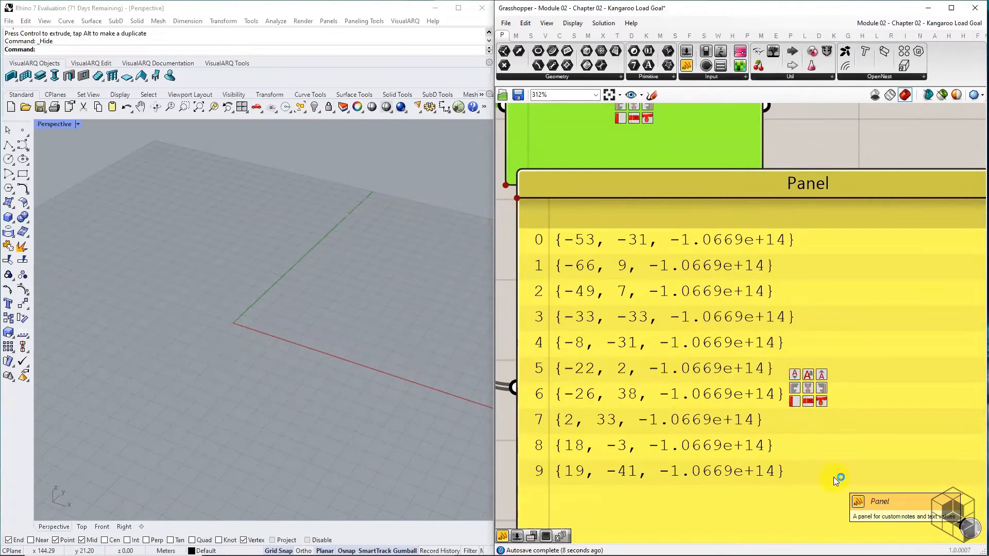
scroll(634, 296, "down", 6)
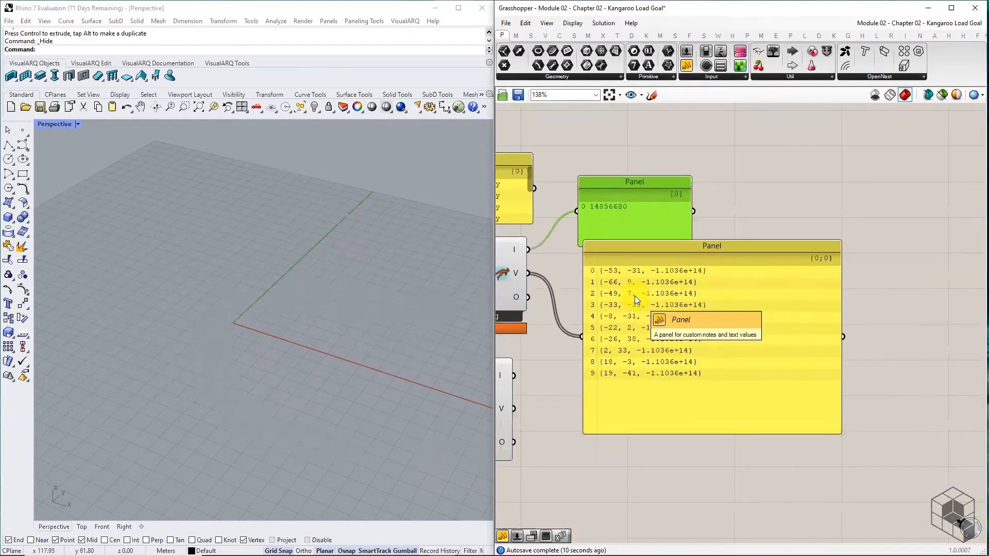
left_click_drag(646, 340, 765, 279)
Step: Set the Boolean Toggle on the Solver's On input to False
right_click_drag(475, 311, 208, 294)
right_click_drag(551, 291, 902, 273)
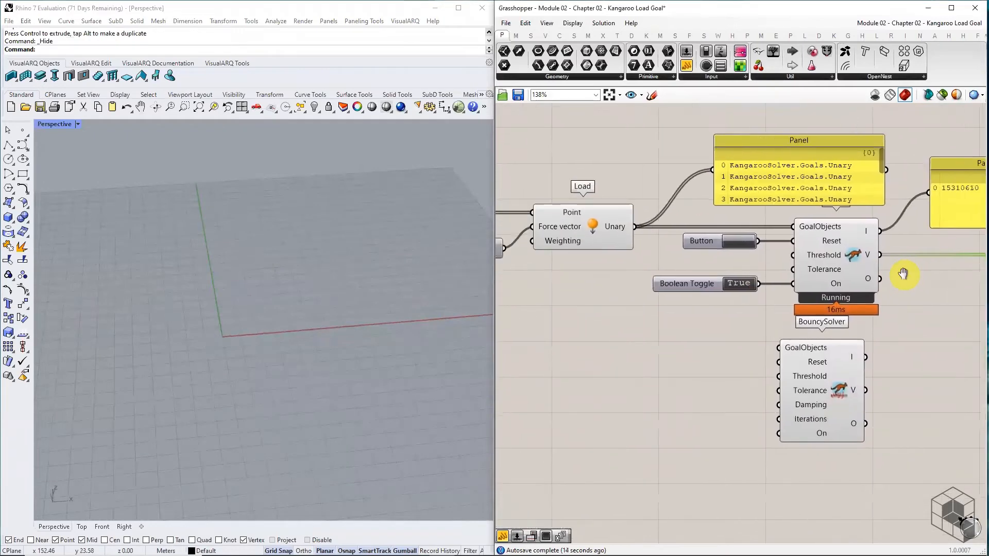
double_click(739, 283)
Step: Set the number slider to 0.001 and connect it to the Factor input of the Unit Z component
scroll(650, 313, "down", 4)
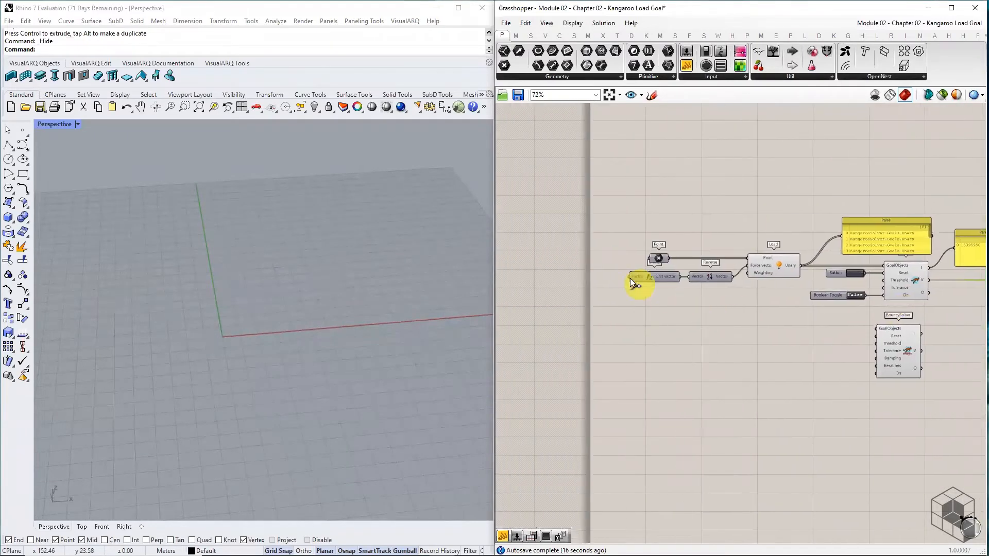
scroll(629, 278, "up", 2)
left_click_drag(687, 50, 515, 280)
scroll(550, 279, "up", 4)
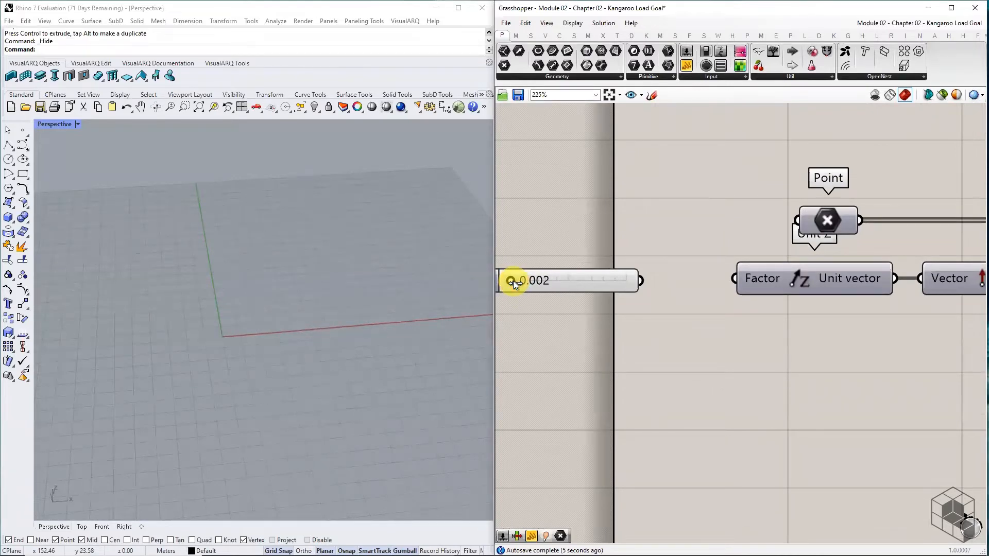
double_click(521, 280)
type("0.001")
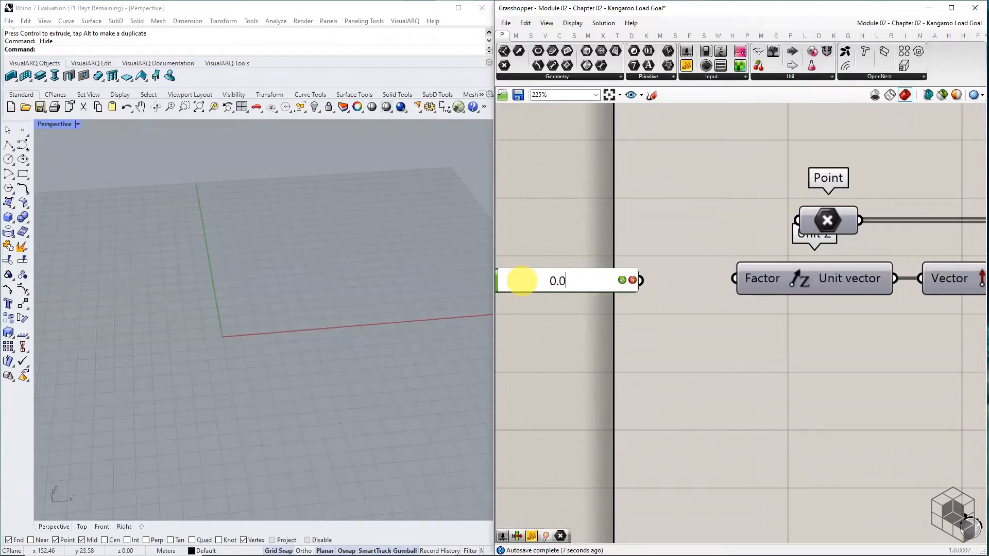
key("Return")
left_click_drag(640, 280, 734, 278)
scroll(629, 265, "down", 3)
Step: Add a Kangaroo Floor goal component below the Load component
right_click_drag(844, 238, 735, 245)
left_click(833, 35)
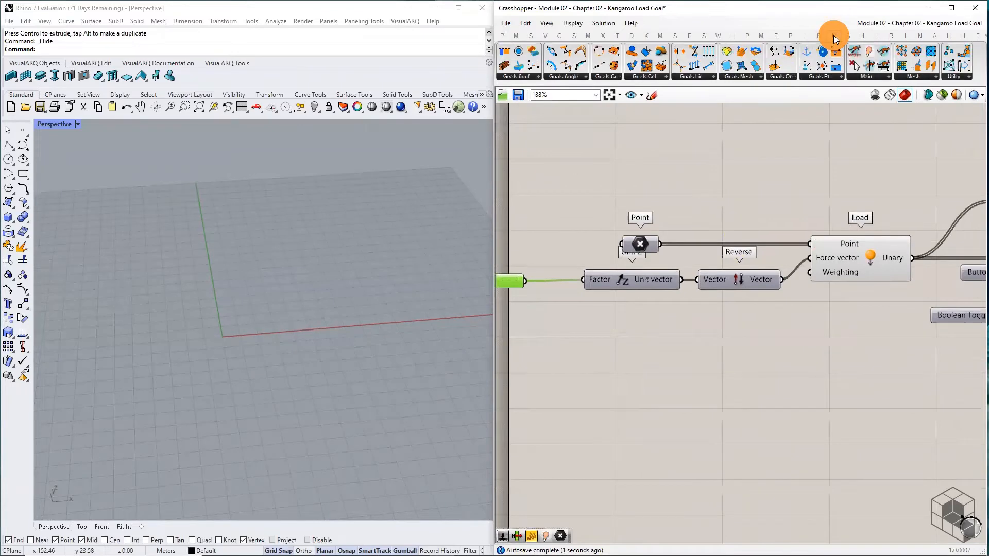
left_click(813, 77)
left_click(829, 149)
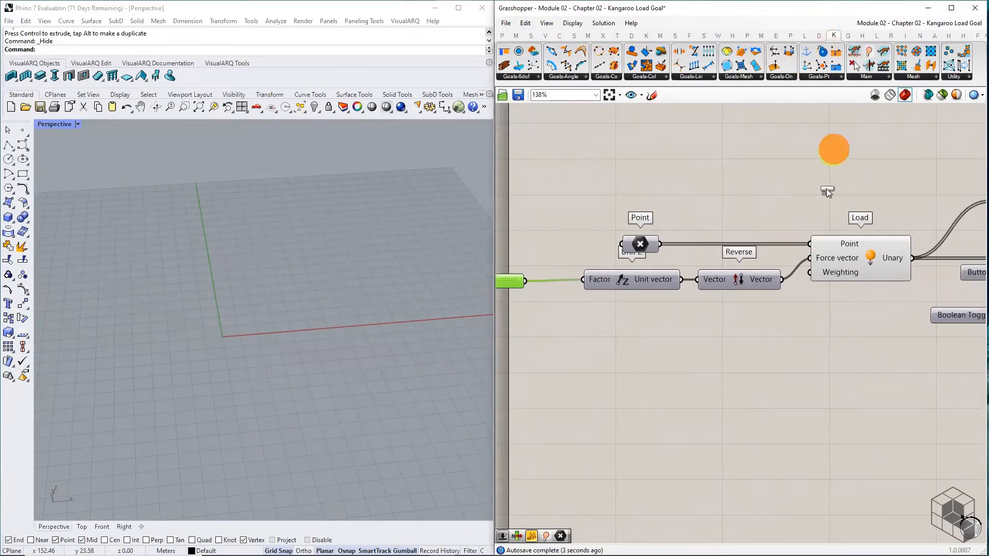
left_click(832, 342)
right_click_drag(891, 367, 665, 325)
scroll(665, 325, "down", 3)
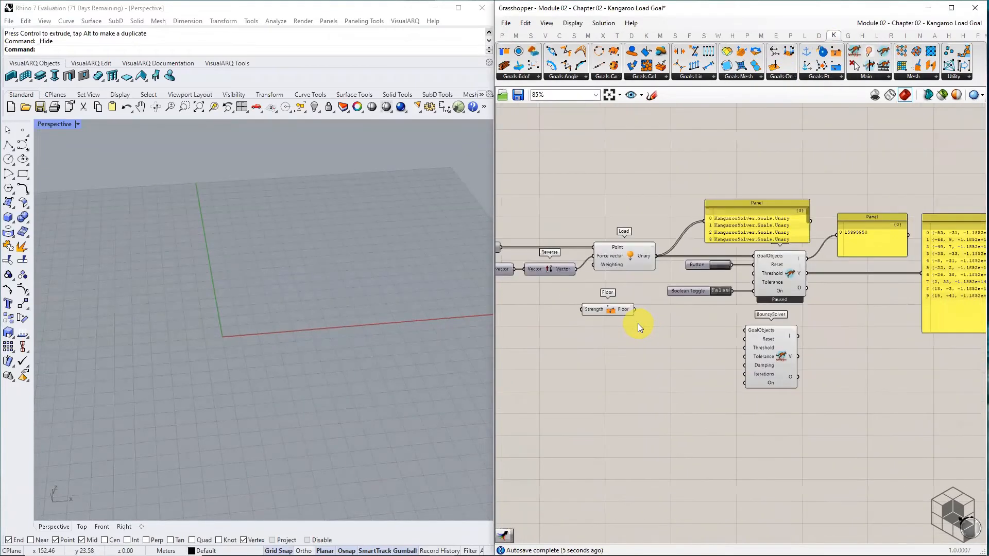
Step: Move both solvers with their controls and Panels farther from Load, align Floor beneath Load and check its Strength input
left_click_drag(890, 171, 715, 414)
left_click(979, 251, "shift")
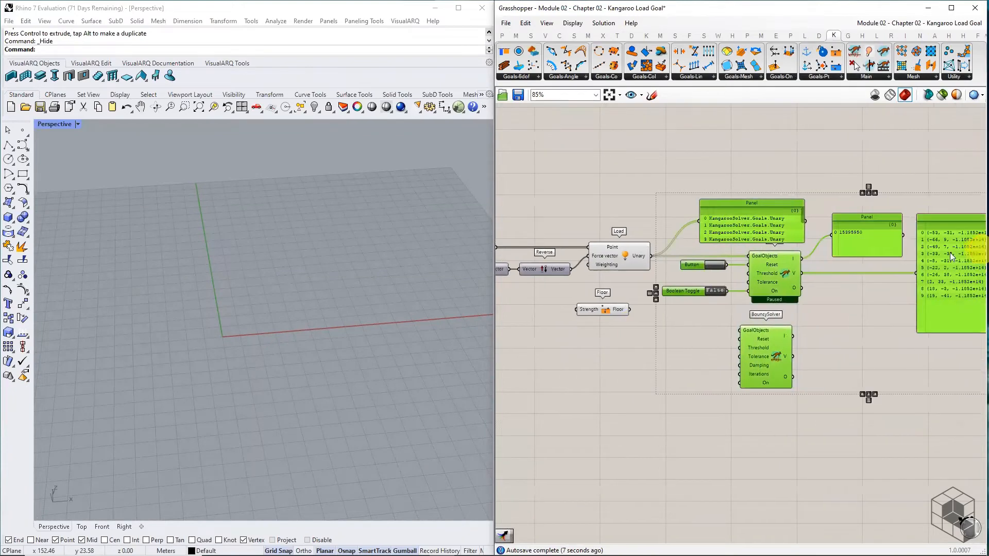
left_click_drag(734, 227, 894, 226)
left_click_drag(605, 309, 626, 305)
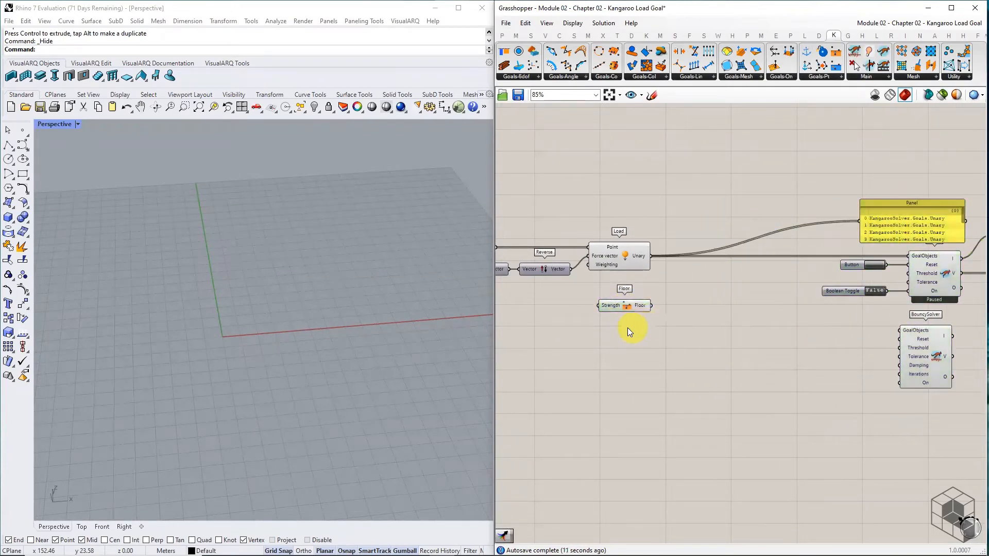
scroll(622, 327, "up", 2)
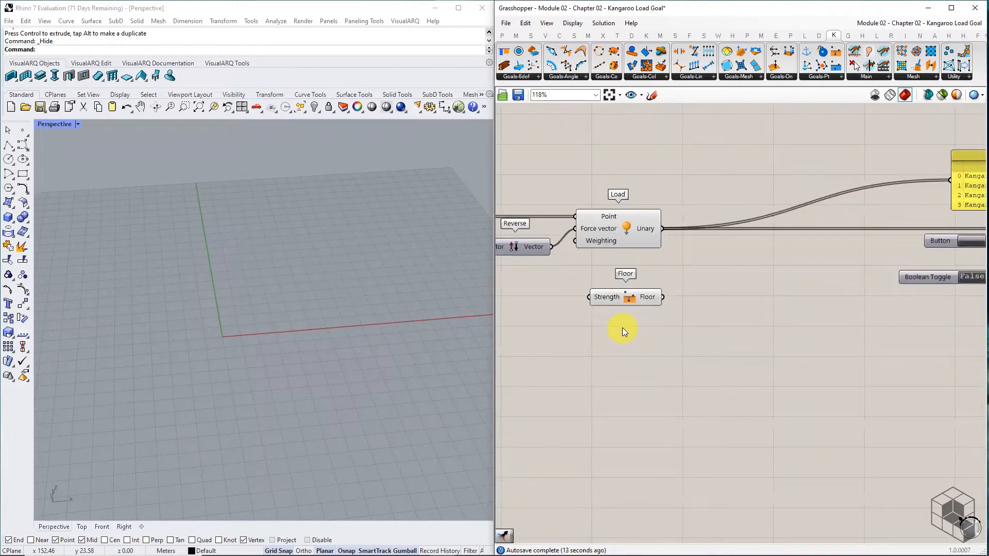
mouse_move(603, 301)
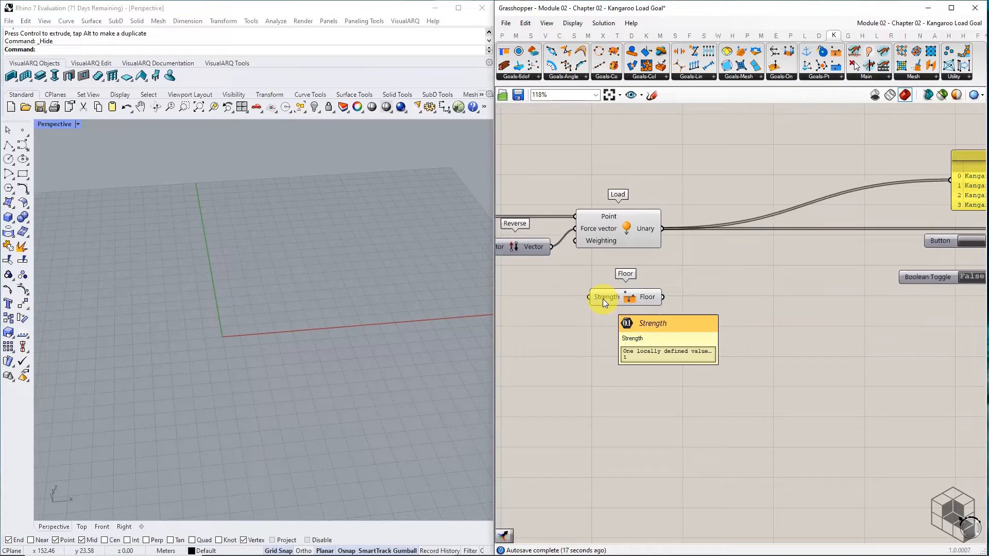
left_click_drag(603, 298, 596, 299)
Step: Add a Merge component before the Solver, connecting Load's Unary output to D1 and the Floor output to D2
right_click_drag(757, 322, 650, 327)
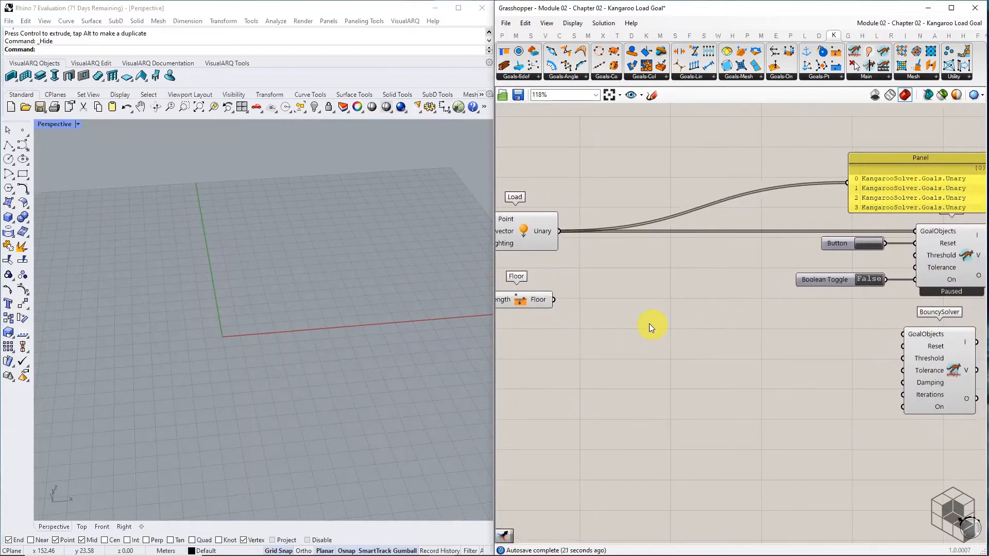
mouse_move(555, 299)
left_mouse_down()
mouse_move(851, 222)
mouse_move(920, 233)
mouse_move(747, 246)
mouse_move(554, 299)
left_mouse_up()
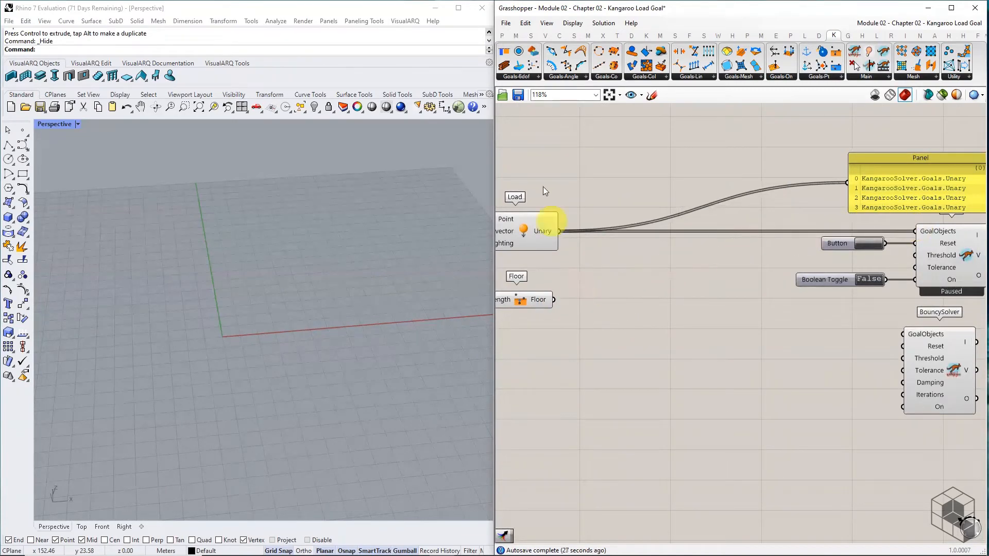
left_click(527, 34)
left_click(896, 74)
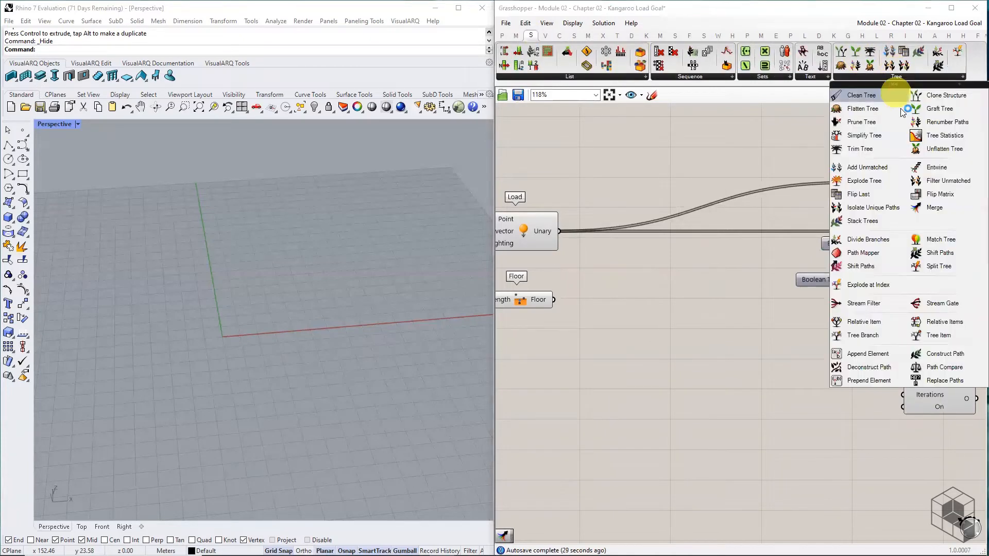
left_click_drag(936, 208, 725, 251)
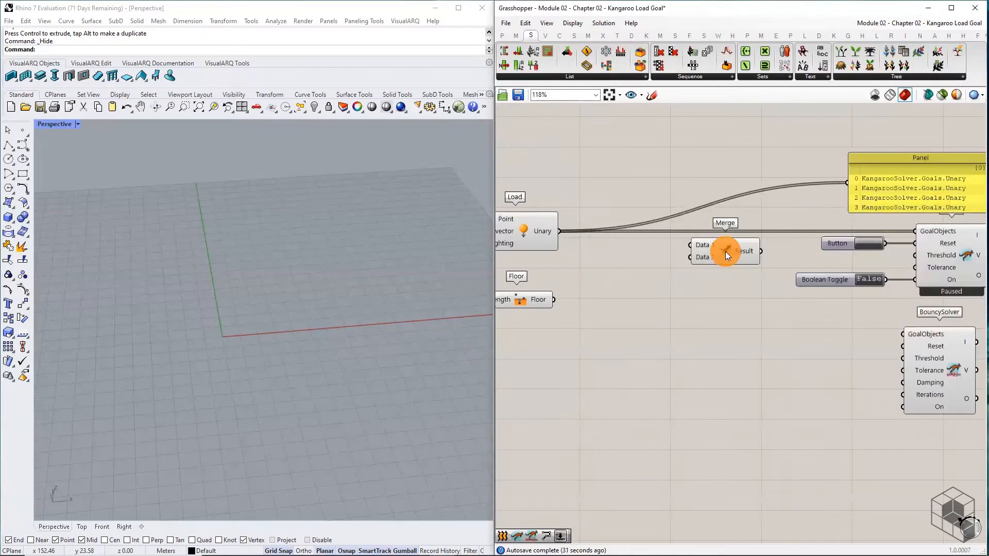
left_click_drag(620, 239, 554, 299)
Step: Flatten Merge inputs D1 and D2, and connect Result to the Solver's GoalObjects in place of the Load wire
right_click(705, 240)
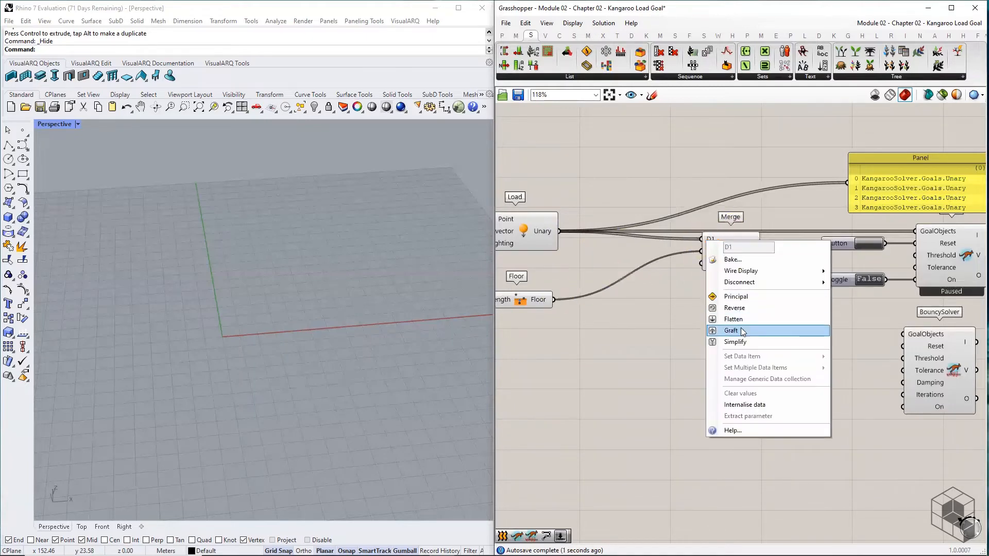
left_click(739, 320)
right_click(709, 250)
left_click(739, 330)
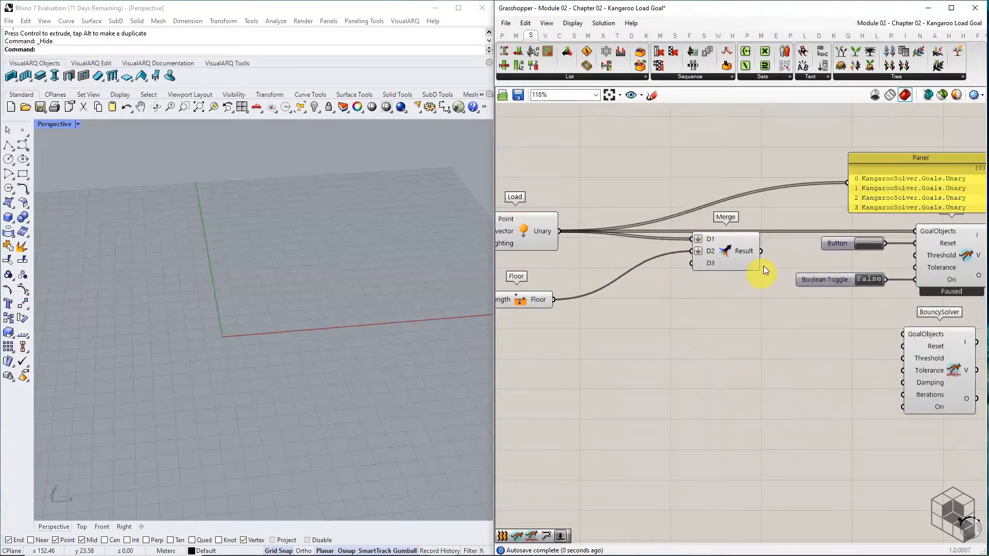
left_click_drag(761, 253, 915, 230)
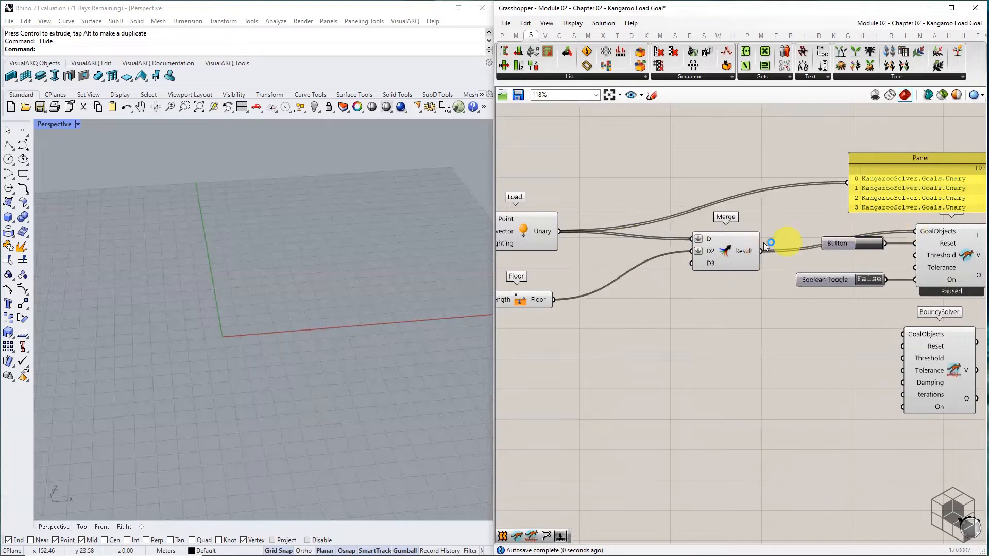
left_click_drag(733, 245, 657, 230)
Step: Reset the Solver and set its Boolean Toggle to True to run the drop onto the floor
right_click_drag(766, 280, 685, 287)
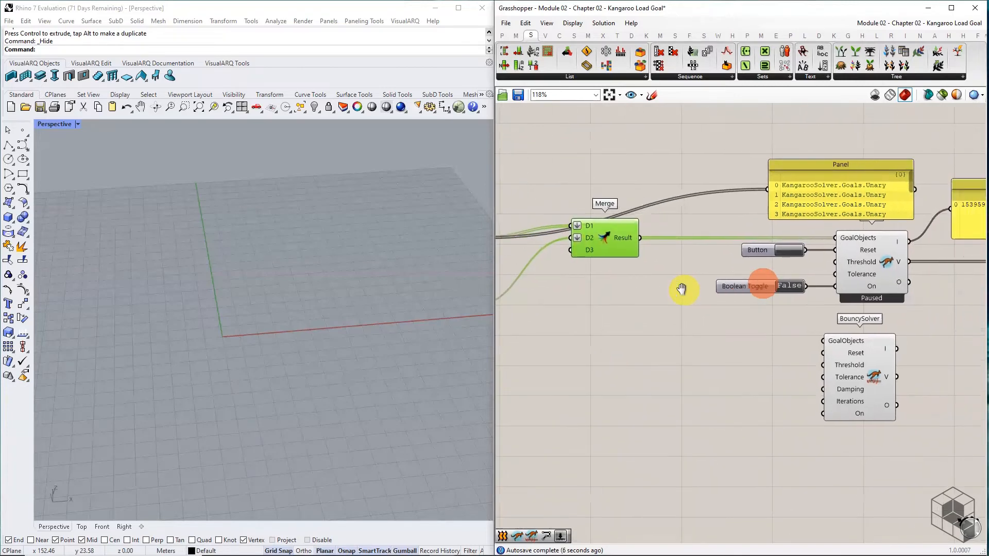
left_click(781, 251)
left_click(784, 287)
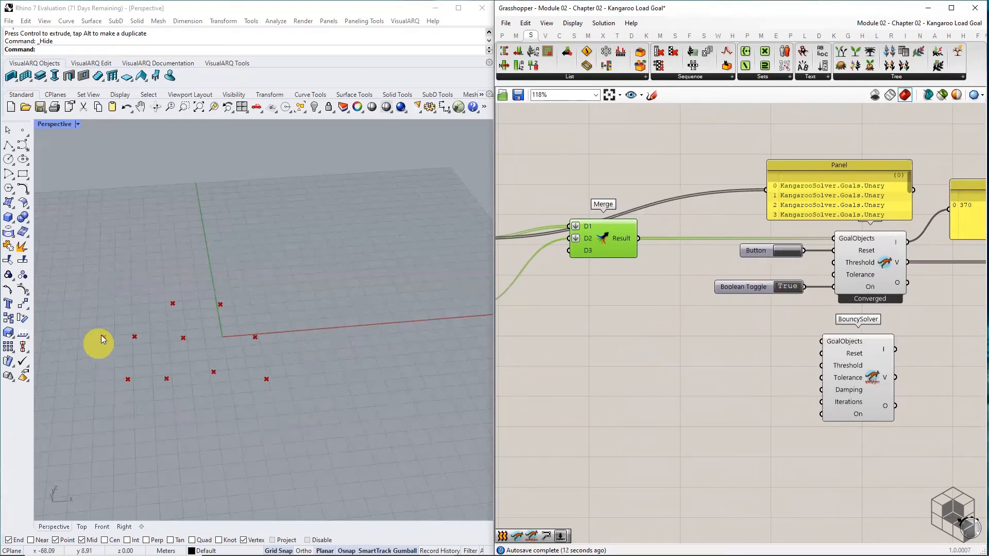
mouse_move(238, 360)
right_mouse_down()
mouse_move(241, 299)
mouse_move(230, 366)
right_mouse_up()
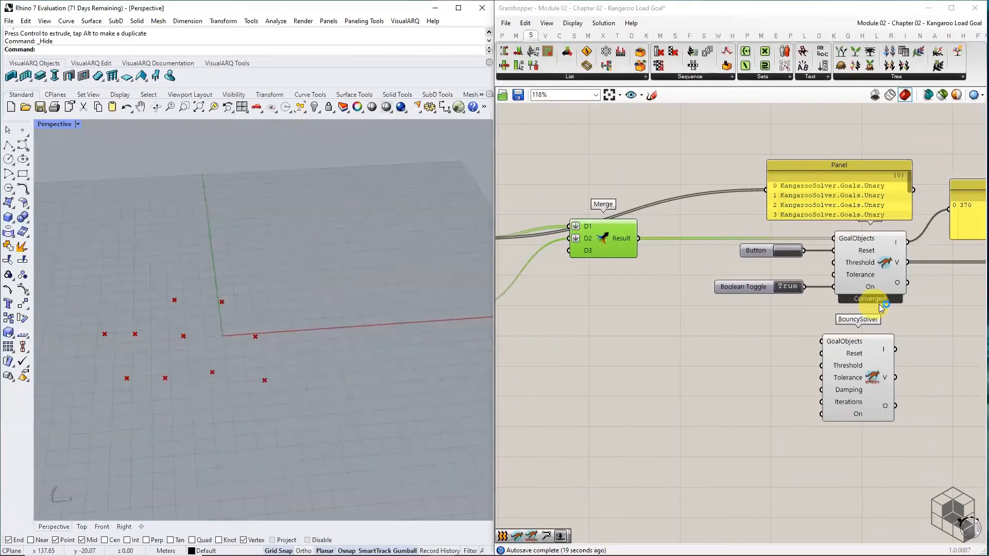
Step: Reset the running Solver several times and examine the iterations, point coordinates and points landing in the Rhino viewport
right_click_drag(876, 303, 708, 313)
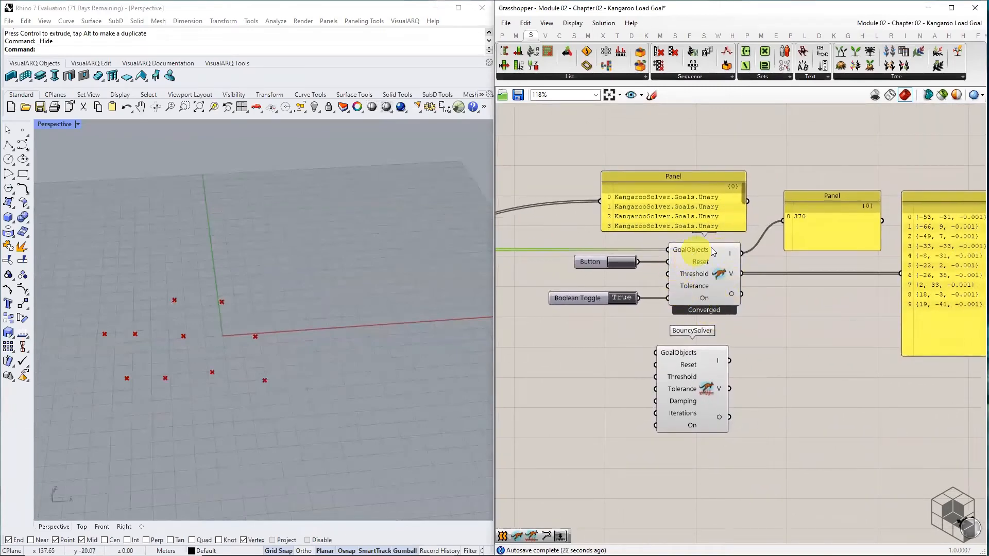
left_click(696, 285)
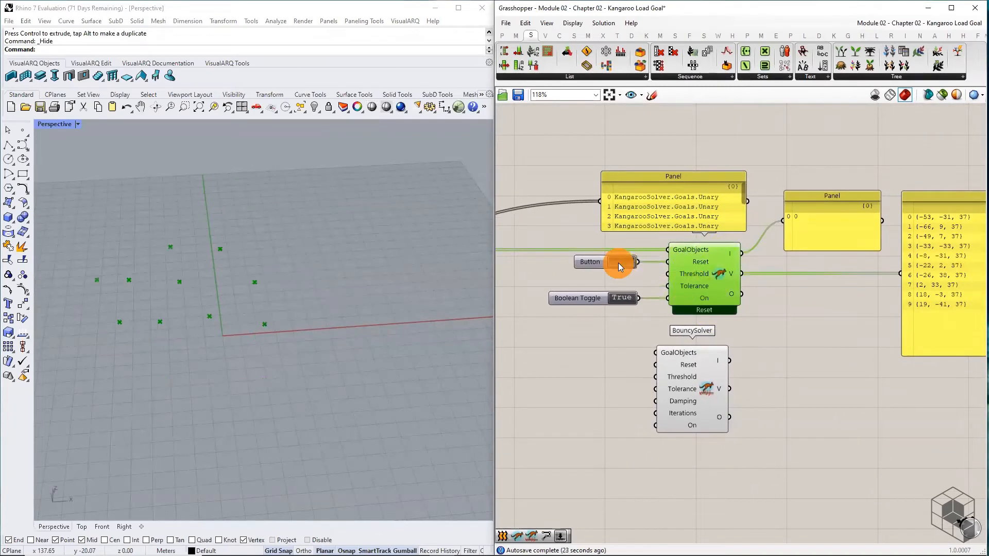
left_click(619, 317)
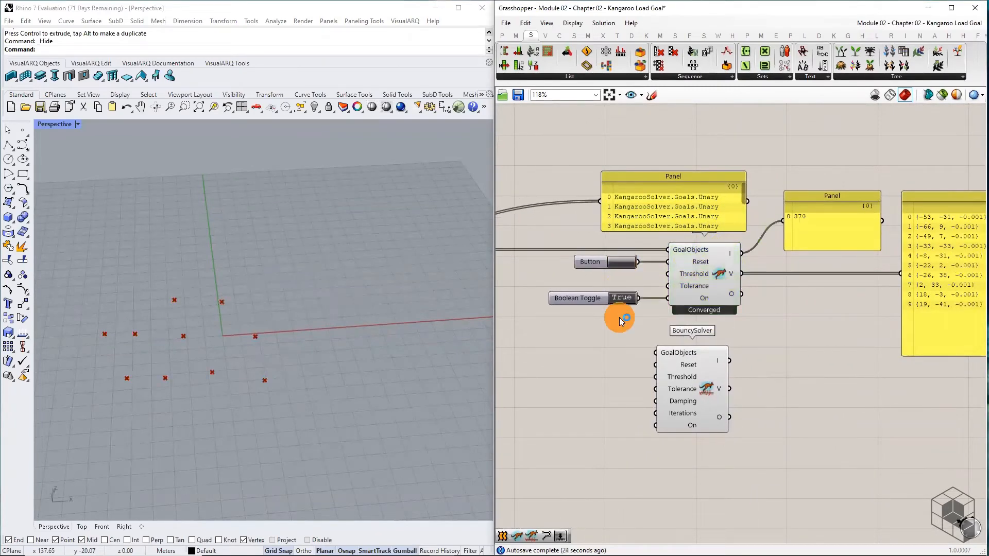
left_click(624, 263)
scroll(69, 362, "up", 5)
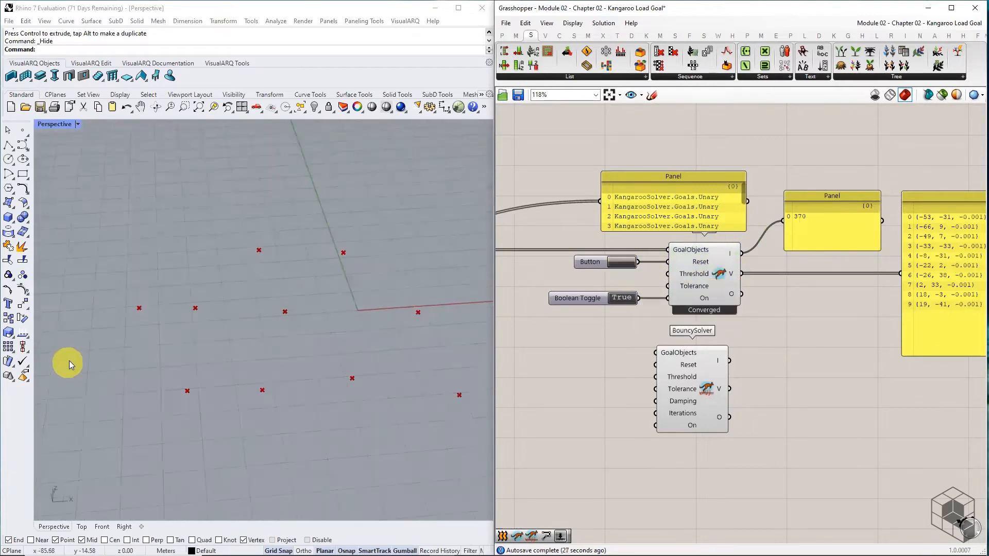
left_click(620, 262)
Step: Align the BouncySolver component directly beneath the Solver and reset the Solver once more
right_click_drag(629, 335, 668, 333)
left_click_drag(735, 385, 744, 372)
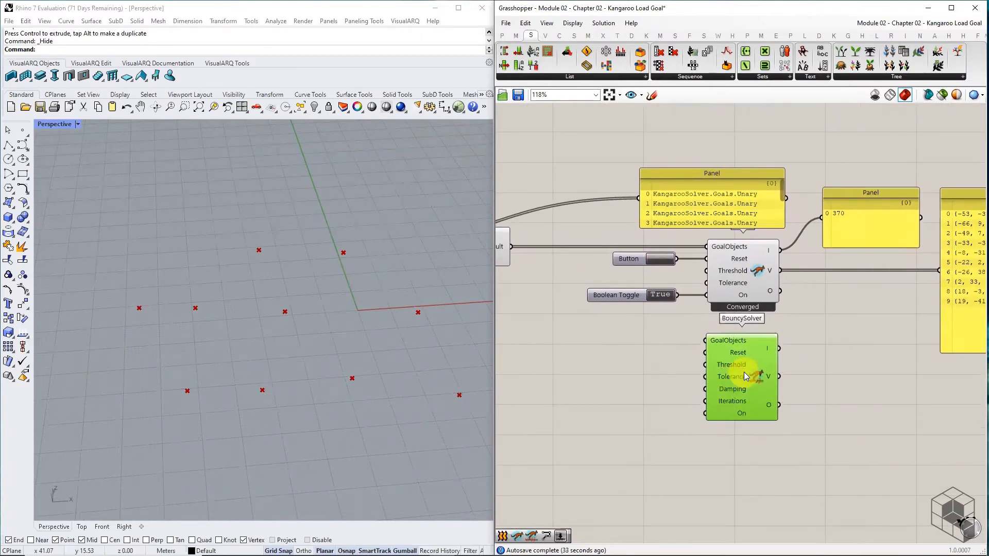
left_click(657, 260)
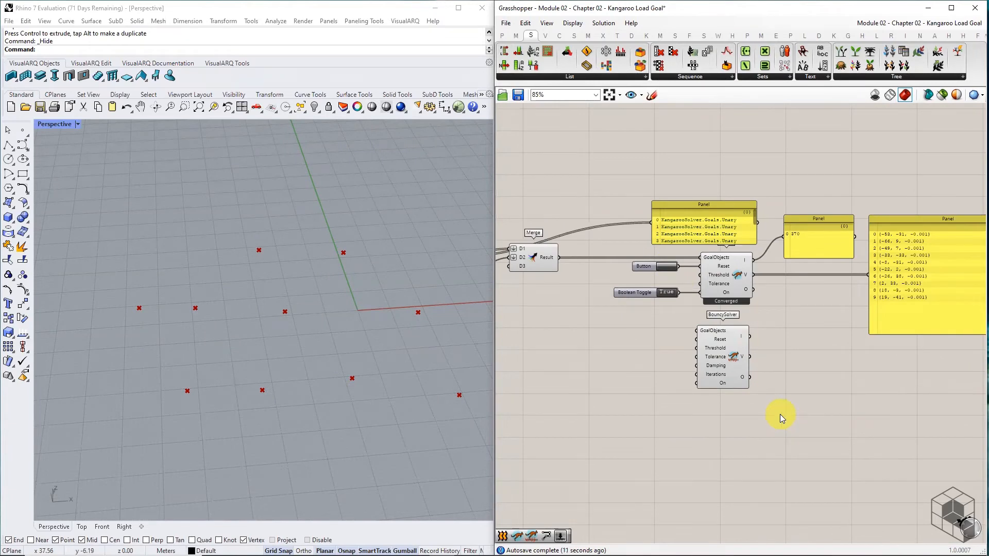
left_click(738, 366)
left_click_drag(741, 365, 738, 382)
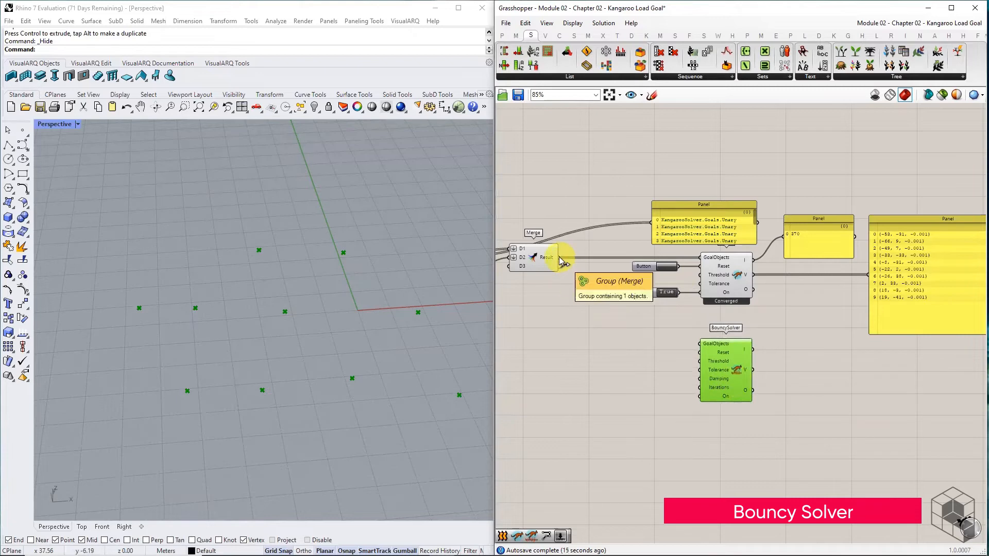
Step: Inspect the BouncySolver's Damping and Iterations inputs and move the component up close beneath the Solver
scroll(753, 304, "up", 3)
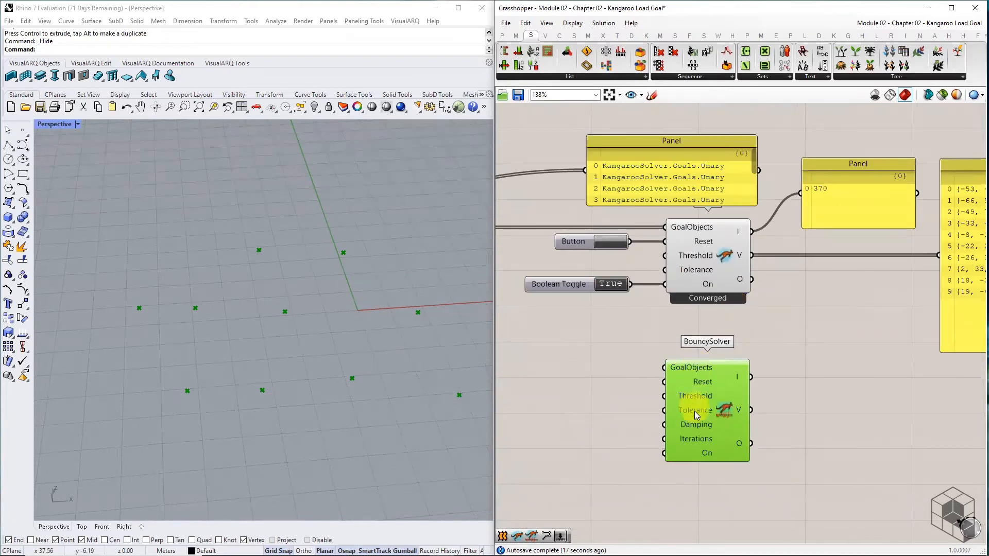
key("ctrl+1")
left_click(693, 442)
mouse_move(678, 428)
left_mouse_down()
mouse_move(718, 429)
mouse_move(715, 443)
left_mouse_up()
key("Escape")
mouse_move(700, 425)
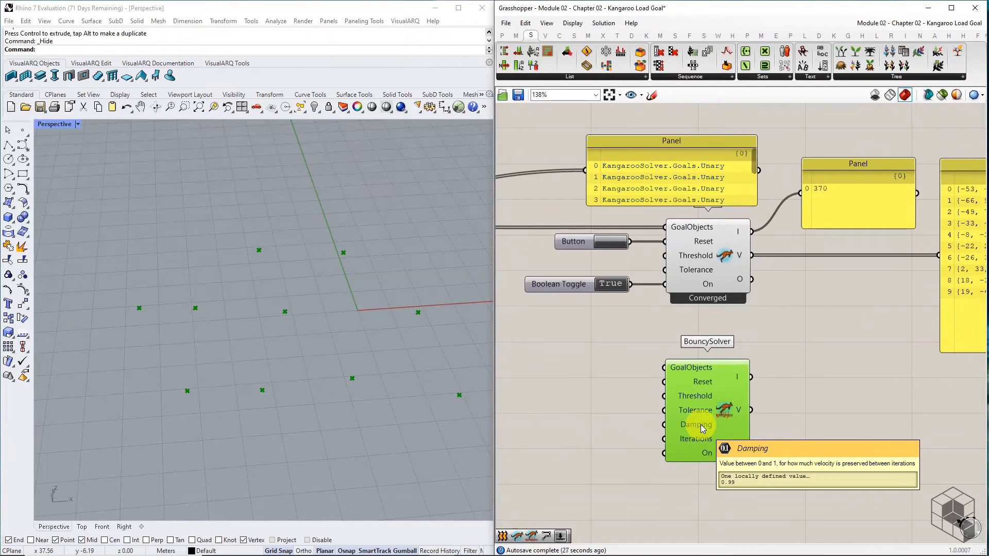
left_click_drag(700, 425, 702, 384)
mouse_move(701, 384)
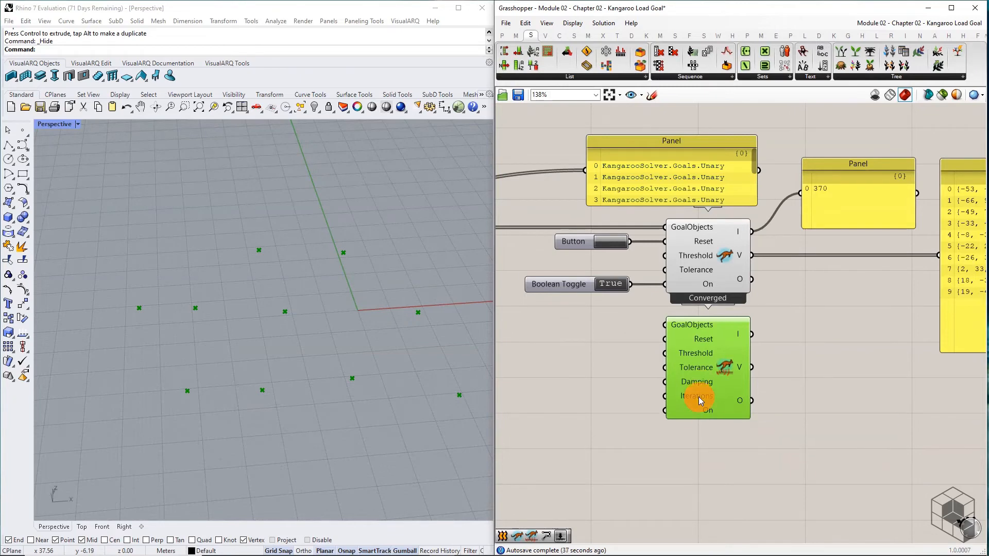
scroll(699, 397, "down", 2)
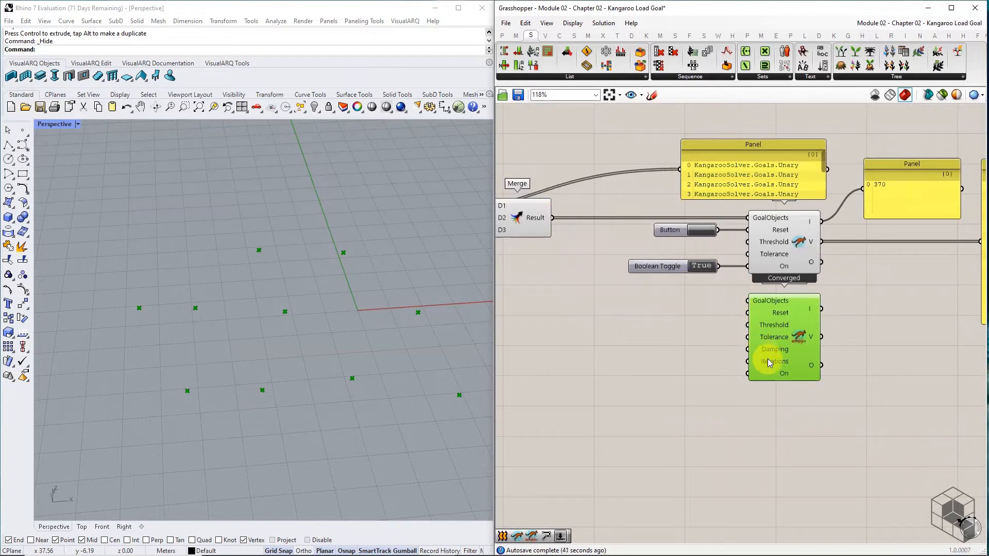
mouse_move(768, 362)
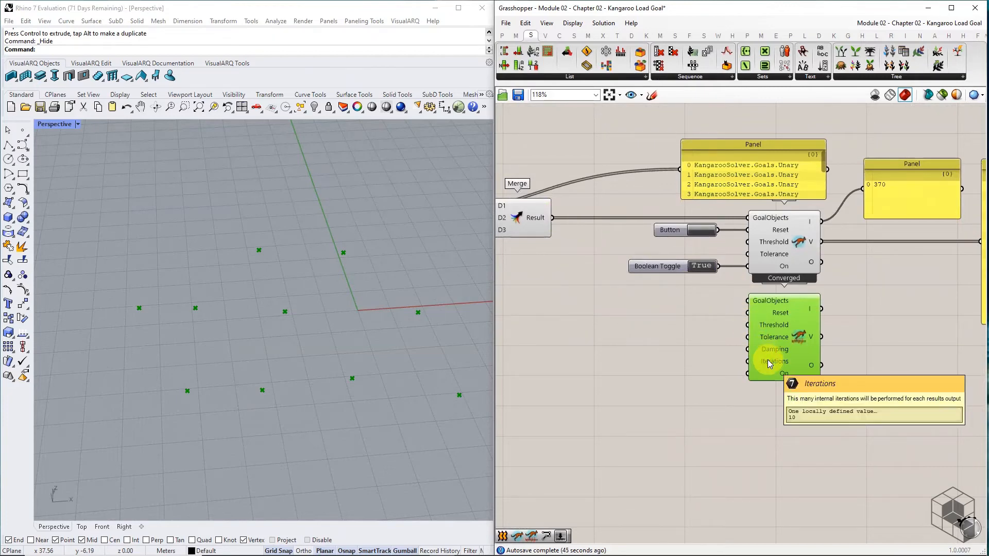
Step: Connect Merge's Result, the Button and the Boolean Toggle to BouncySolver's GoalObjects, Reset and On, moving both controls beside it
left_click_drag(552, 218, 747, 298)
left_click_drag(718, 230, 748, 313)
left_click_drag(684, 235, 668, 309)
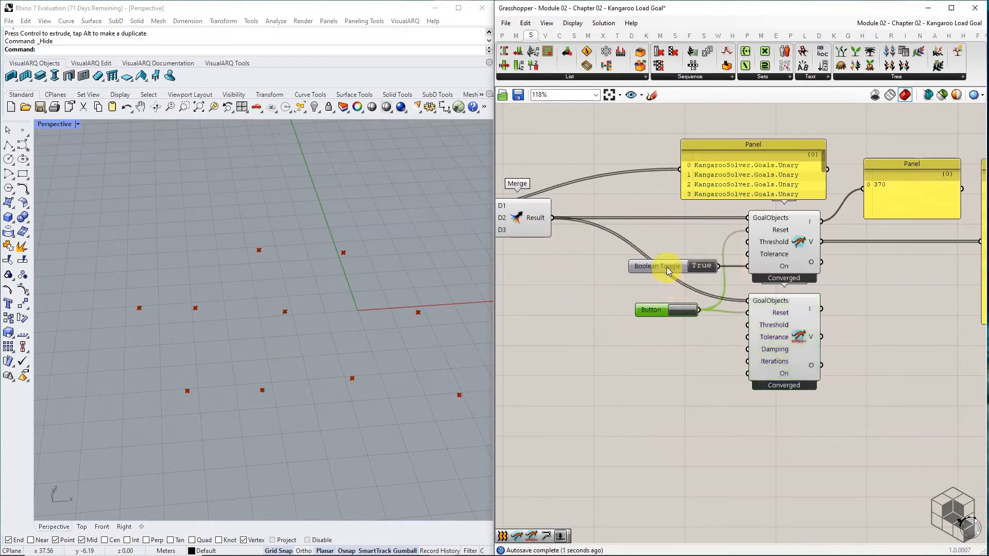
left_click_drag(667, 267, 746, 374)
Step: Set the Boolean Toggle to False, reset both solvers and select the original Solver
double_click(683, 366)
left_click_drag(667, 365, 665, 372)
left_click(689, 309)
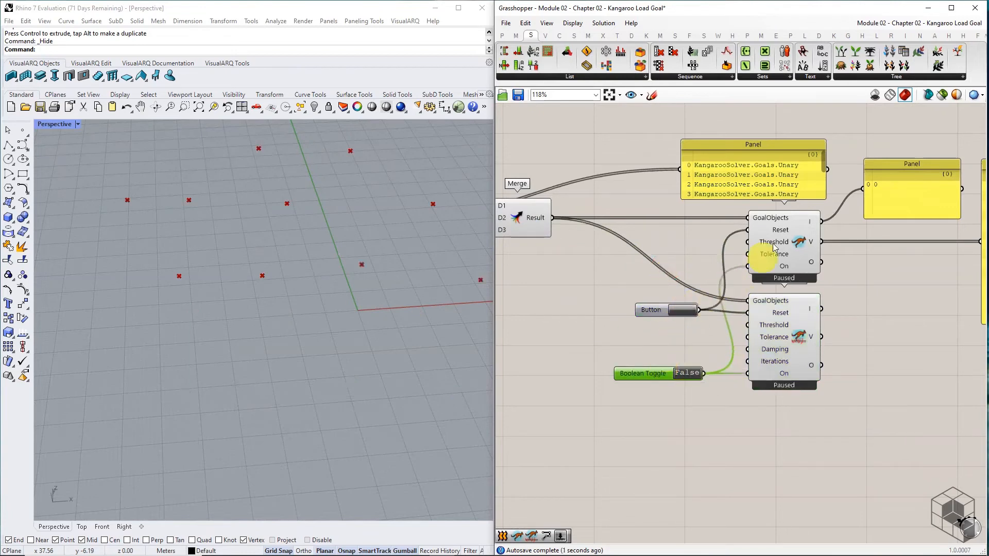
middle_click(790, 237)
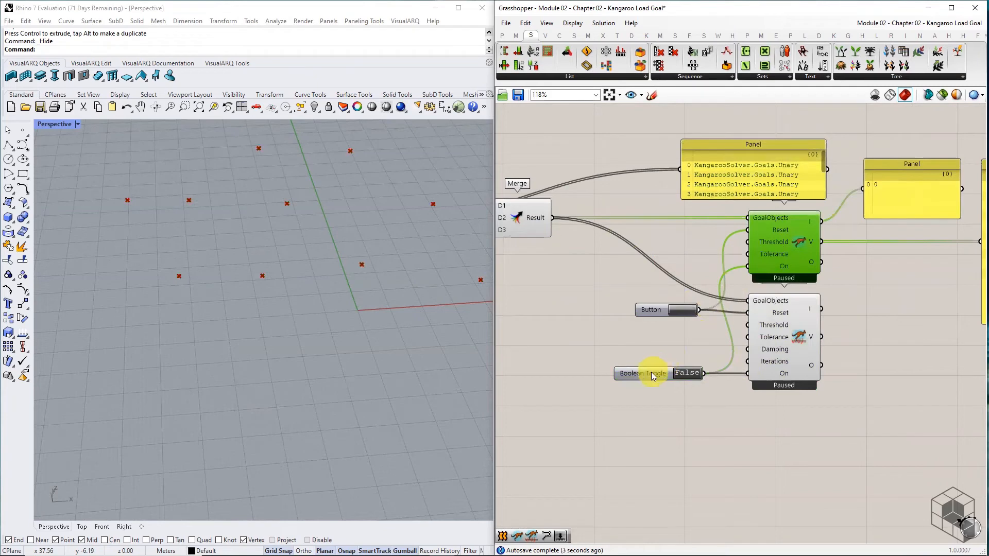
Step: Nudge the Boolean Toggle and Button, add a Number Slider between them and switch it to integers
left_click_drag(652, 374, 654, 374)
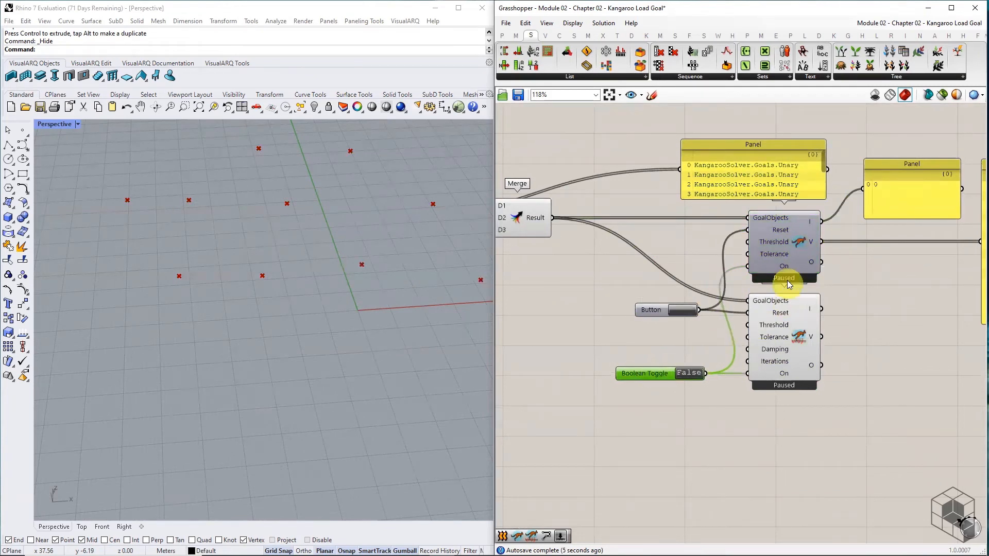
left_click_drag(656, 310, 653, 313)
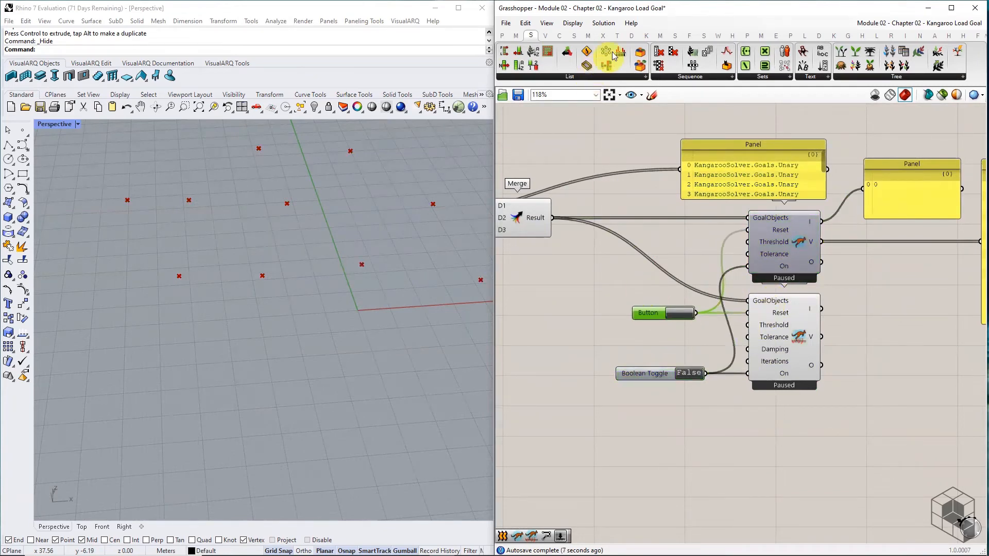
left_click(502, 35)
left_click(705, 53)
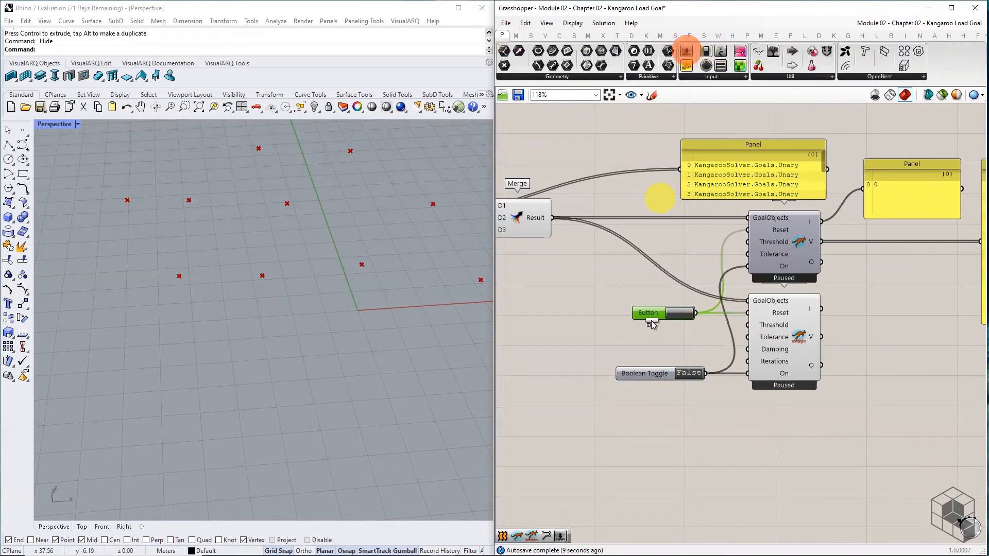
left_click(640, 342)
right_click(667, 345)
mouse_move(716, 378)
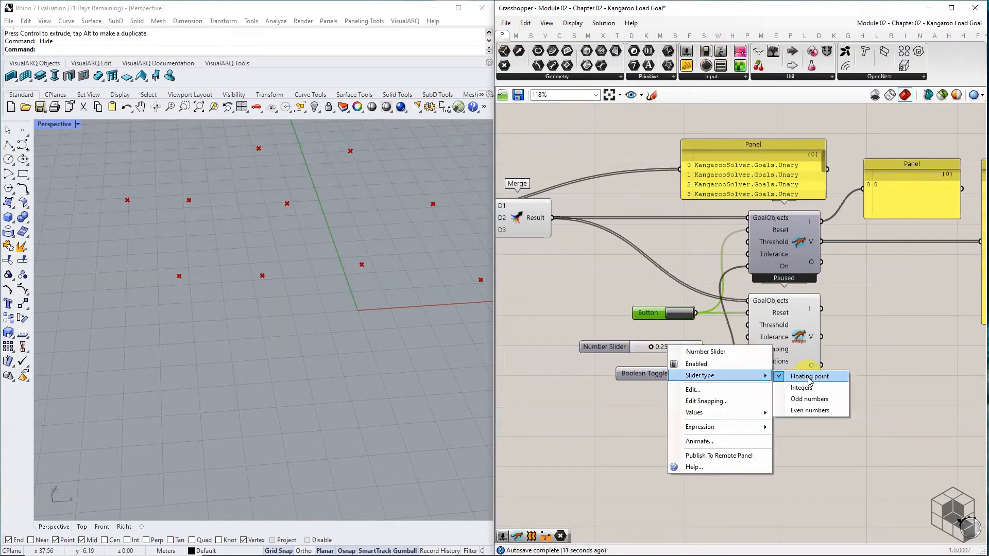
left_click(803, 387)
Step: Set the new Number Slider's maximum to 11 and its value to 5
right_click(676, 348)
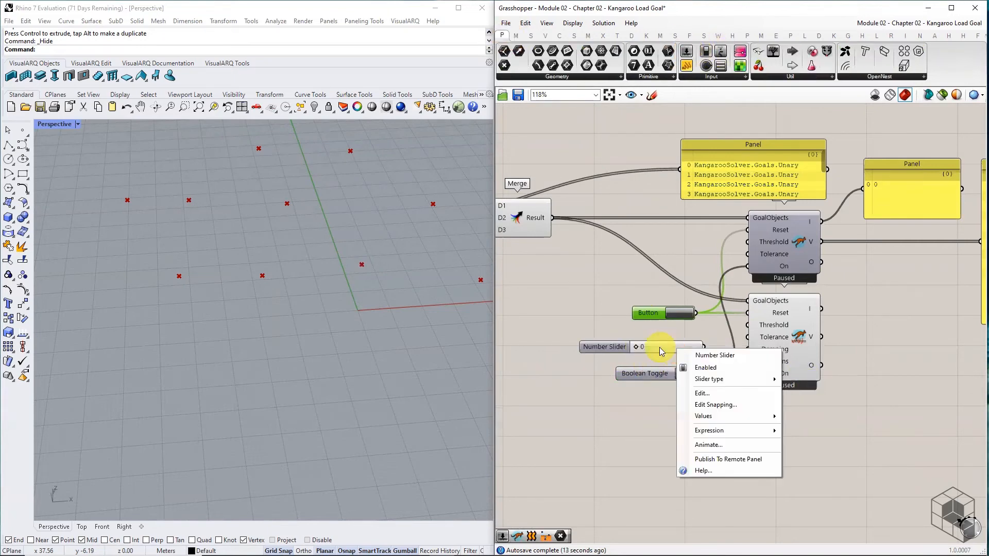
left_click(721, 394)
left_click_drag(773, 419, 773, 407)
double_click(735, 467)
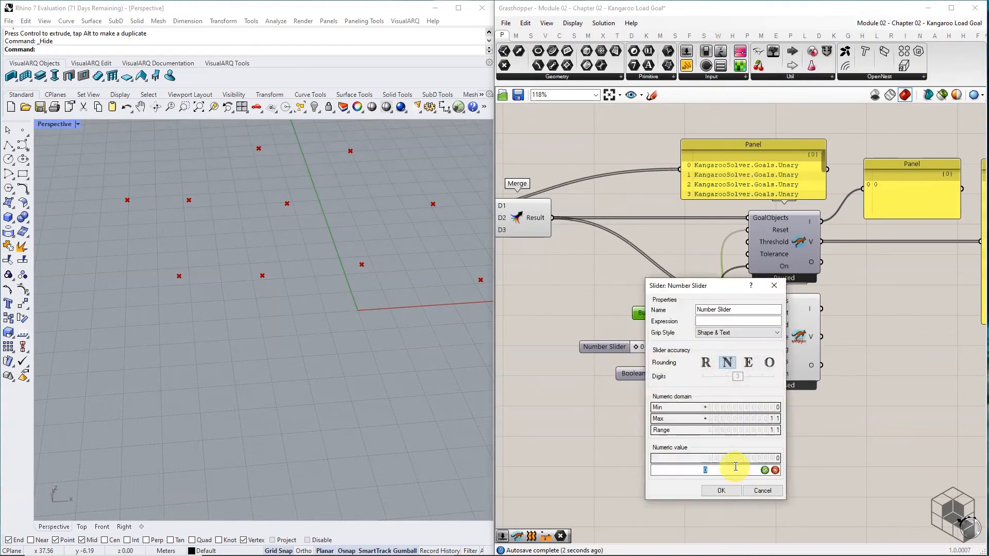
left_click(765, 470)
left_click(734, 490)
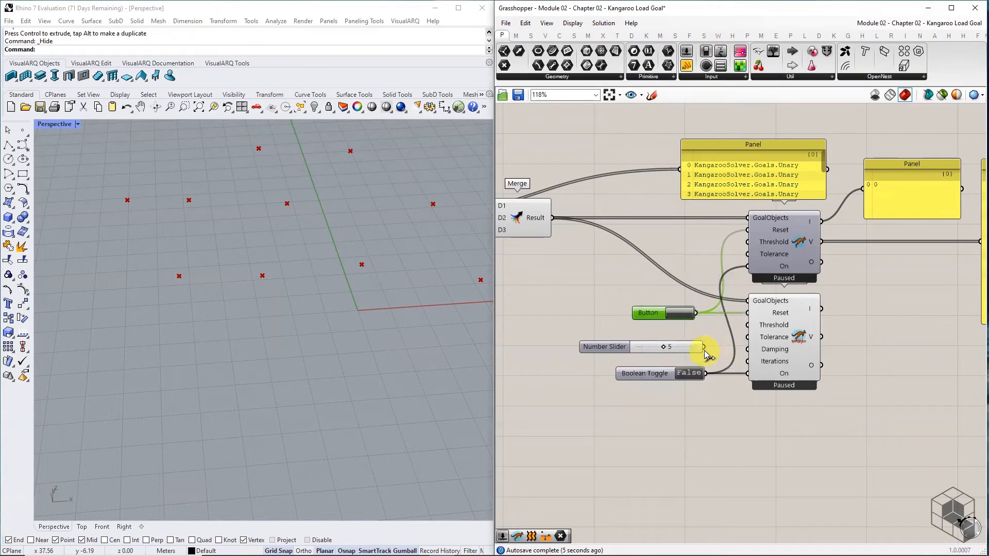
Step: Connect the Number Slider to BouncySolver's Iterations, set the Boolean Toggle to True and reset both solvers
left_click_drag(703, 347, 747, 361)
double_click(689, 373)
right_click_drag(326, 357, 327, 320)
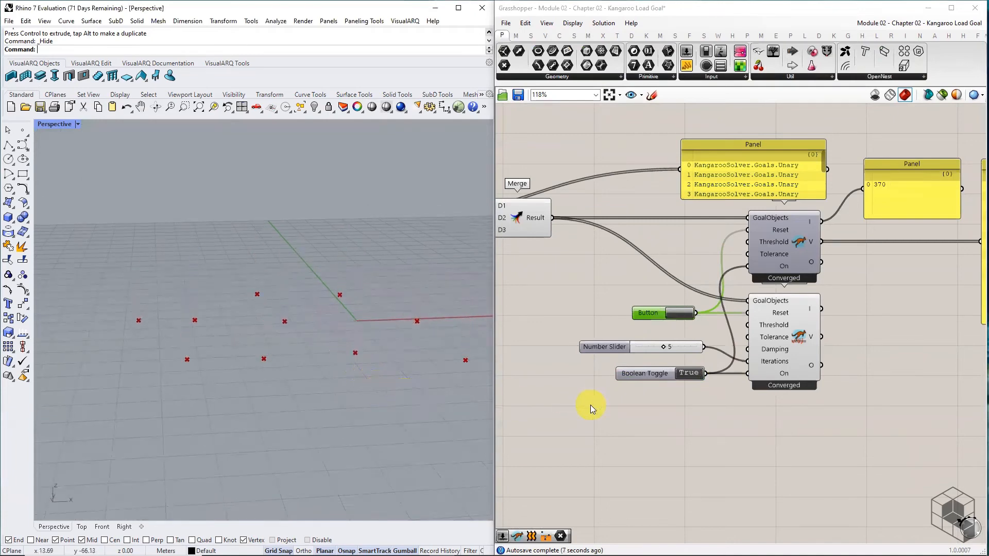
left_click(679, 313)
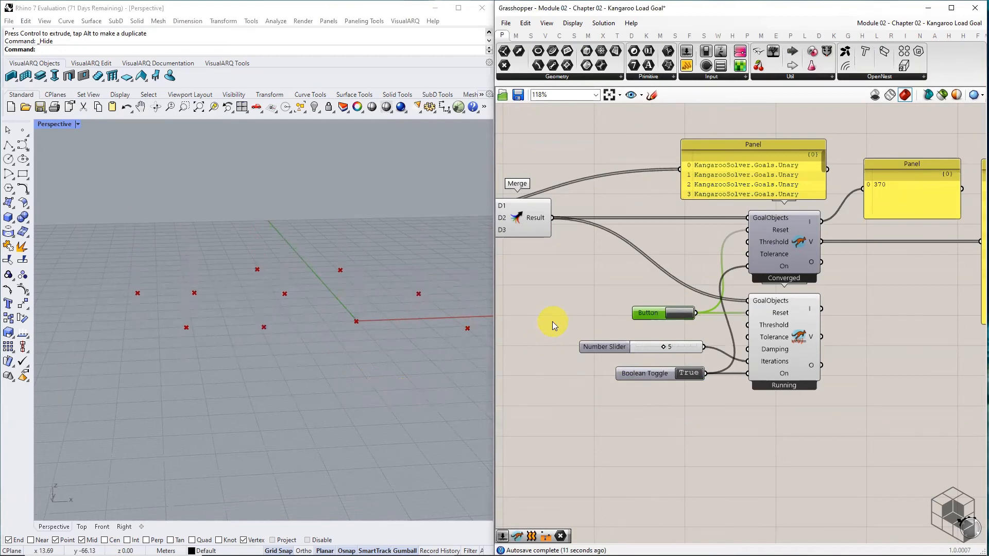
Step: Add a Series component beneath the Unit Z and Reverse components, to the left of Floor
right_click_drag(552, 321, 890, 342)
mouse_move(727, 260)
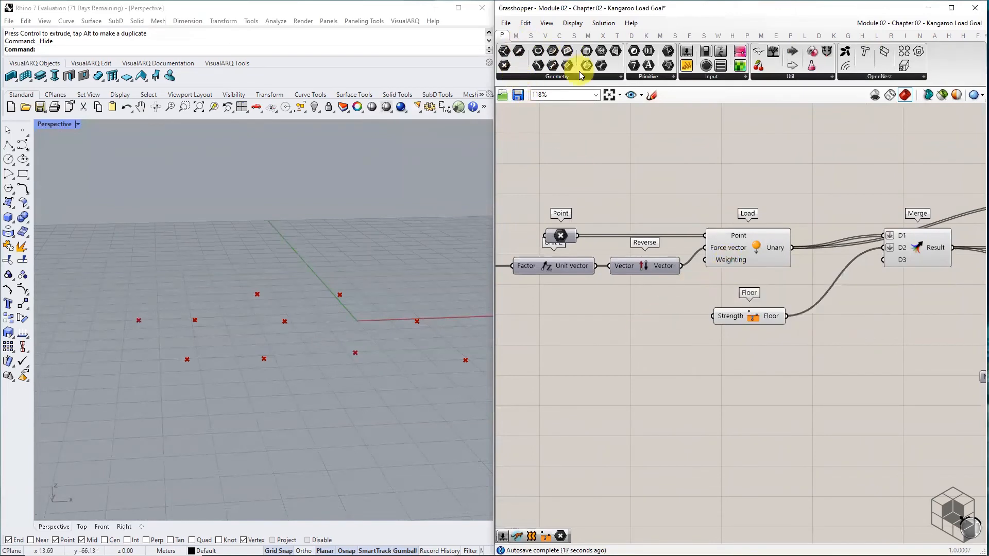
left_click(531, 35)
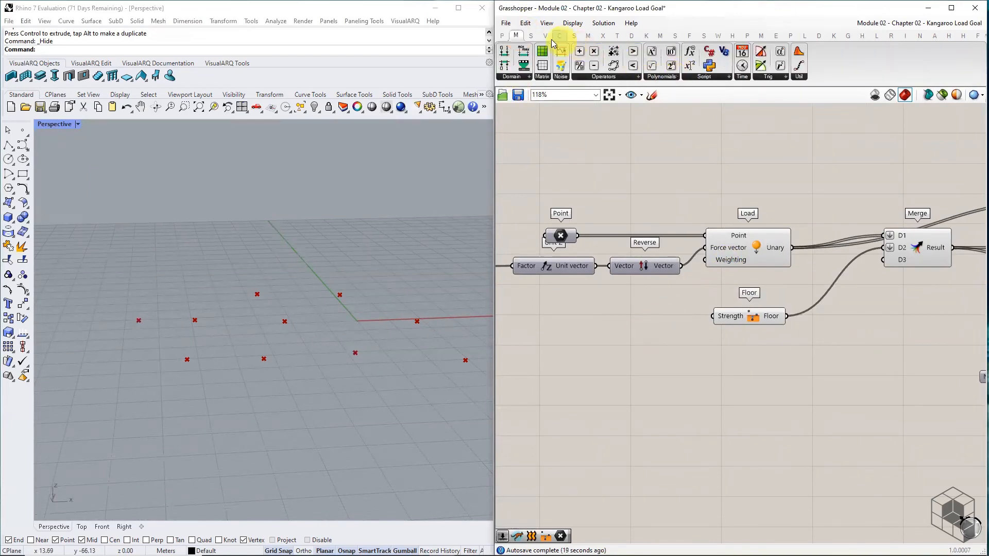
left_click(670, 76)
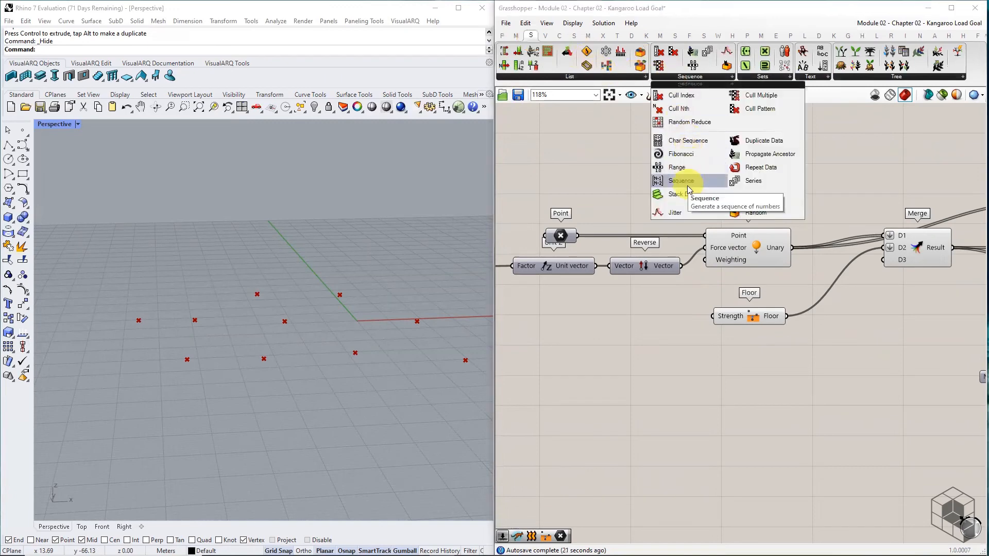
left_click(747, 184)
left_click(618, 341)
right_click_drag(627, 375, 688, 374)
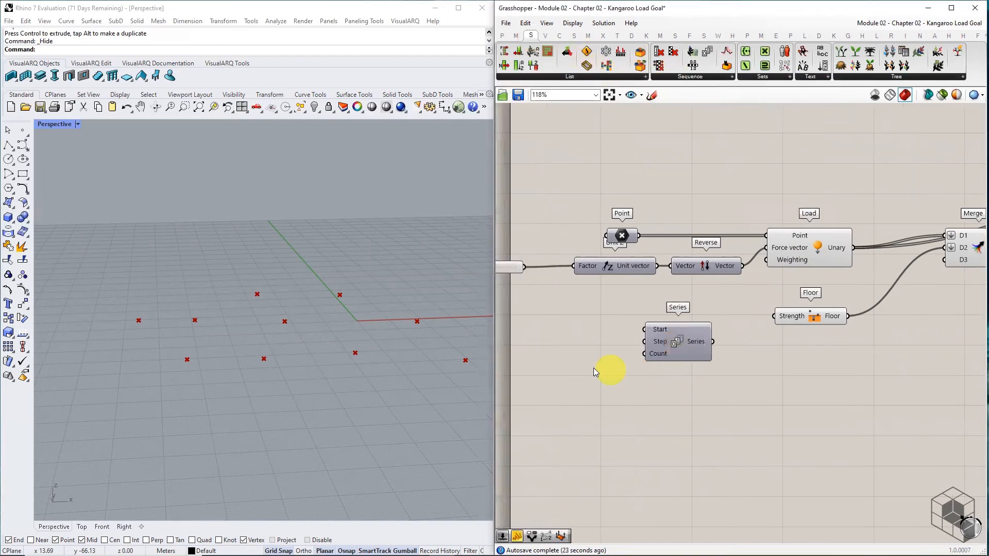
Step: Add a Panel containing 10 beside the Series component
left_click(502, 35)
left_click(684, 66)
left_click(569, 349)
double_click(571, 345)
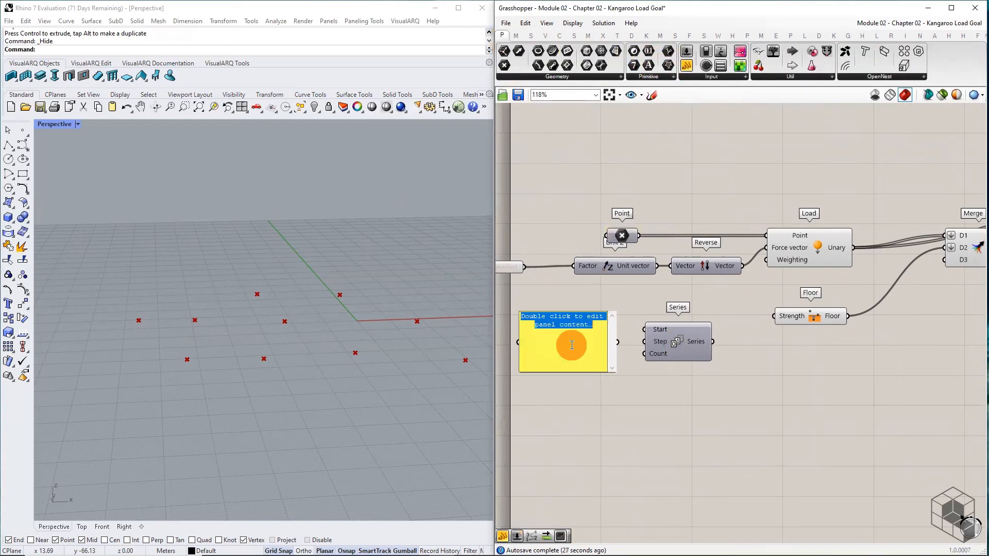
type("10")
left_click(691, 383)
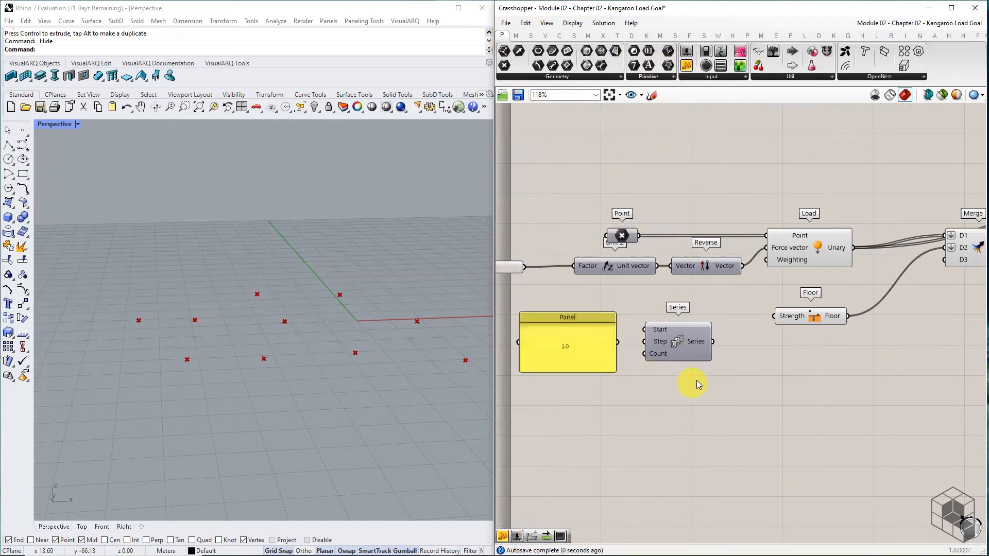
Step: Set the Boolean Toggle feeding both solvers to False
scroll(697, 383, "down", 3)
right_click_drag(891, 382, 742, 380)
scroll(754, 381, "up", 3)
left_click(763, 390)
Step: Connect the Panel holding 10 to Series' Count and the Series output to Load's Weighting
right_click_drag(592, 375, 908, 370)
right_click_drag(654, 365, 766, 369)
scroll(653, 326, "up", 1)
left_click_drag(662, 327, 693, 340)
left_click_drag(824, 252, 837, 231)
right_click_drag(926, 263, 546, 262)
right_click_drag(817, 323, 592, 321)
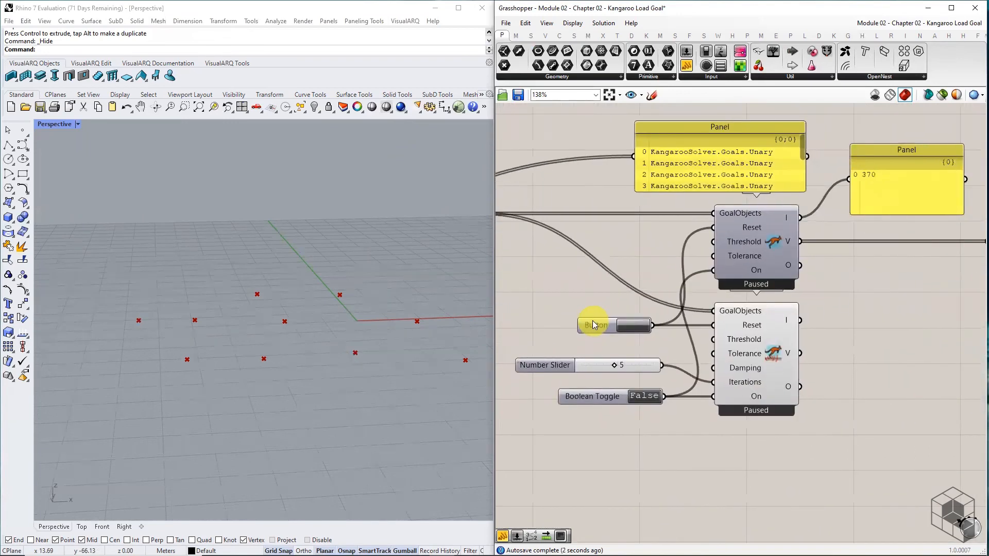
Step: Add a Point List fed by BouncySolver's V output and connect a Panel containing 5 to its Size
left_click(630, 36)
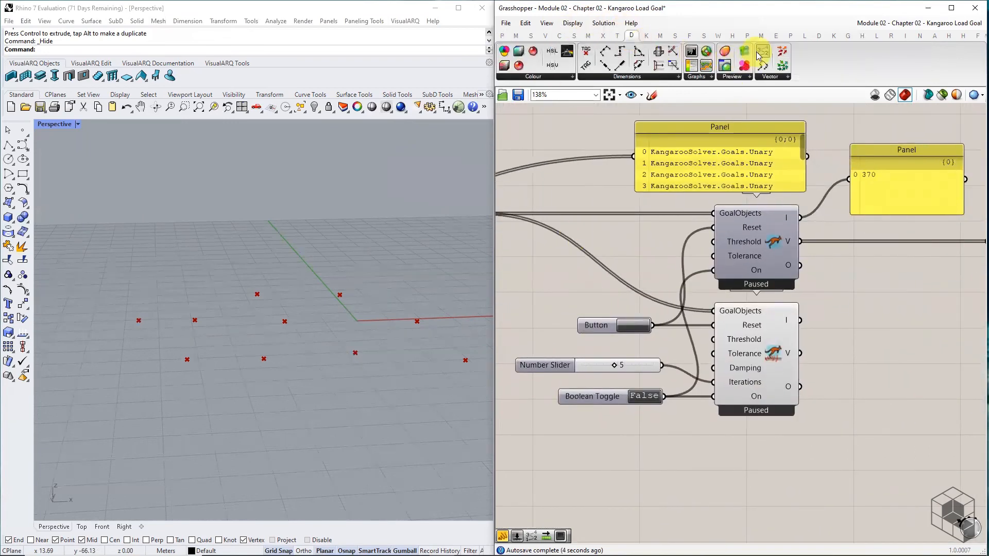
left_click_drag(763, 51, 976, 360)
left_click(502, 35)
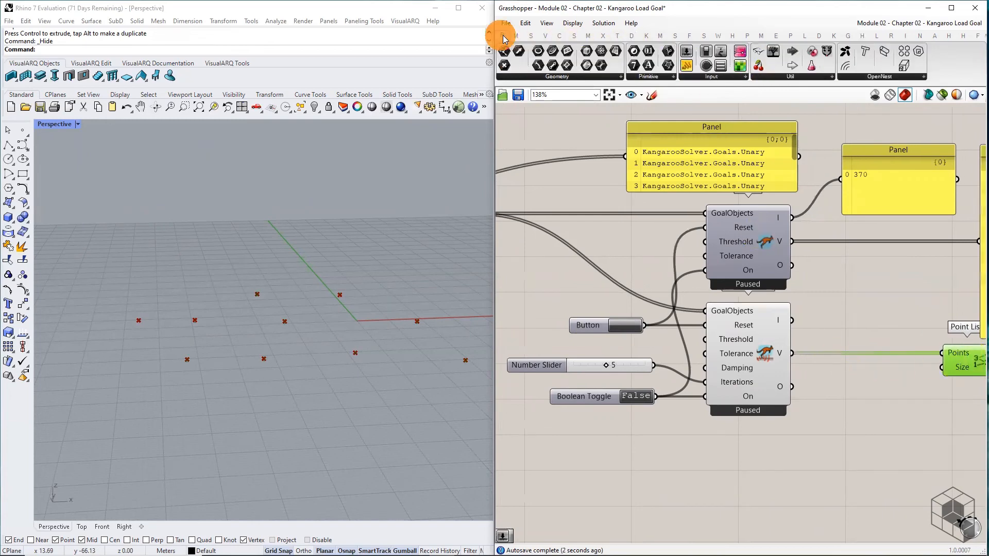
left_click_drag(686, 65, 882, 396)
double_click(887, 401)
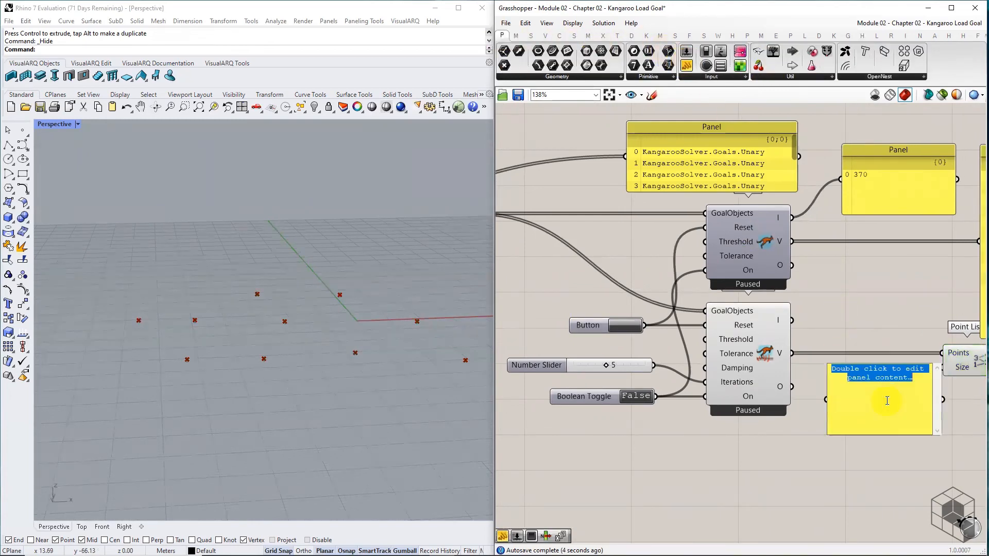
type("5")
left_click_drag(942, 399, 945, 366)
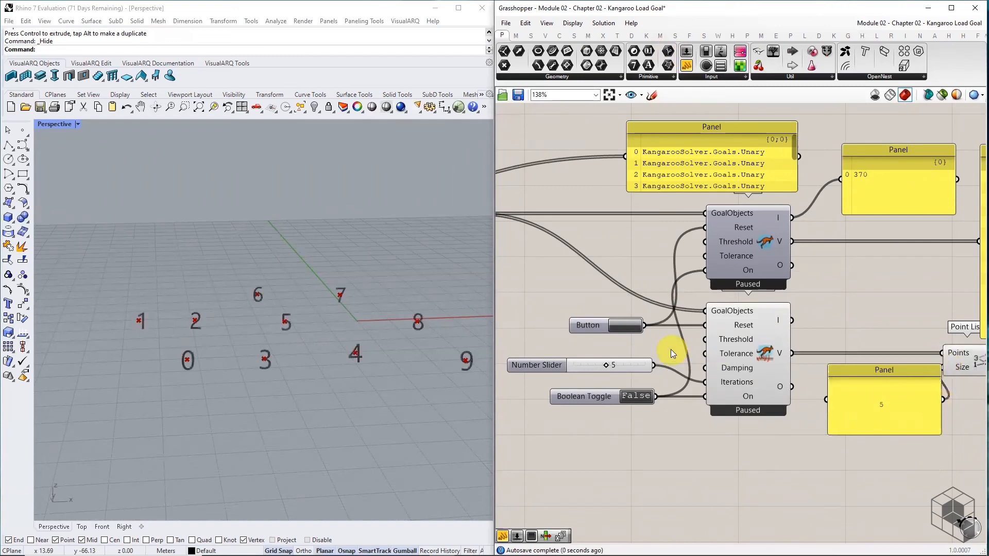
Step: Reset both solvers, set the Boolean Toggle to True and replay the numbered points' fall from a low viewing angle
left_click(625, 333)
left_click(632, 398)
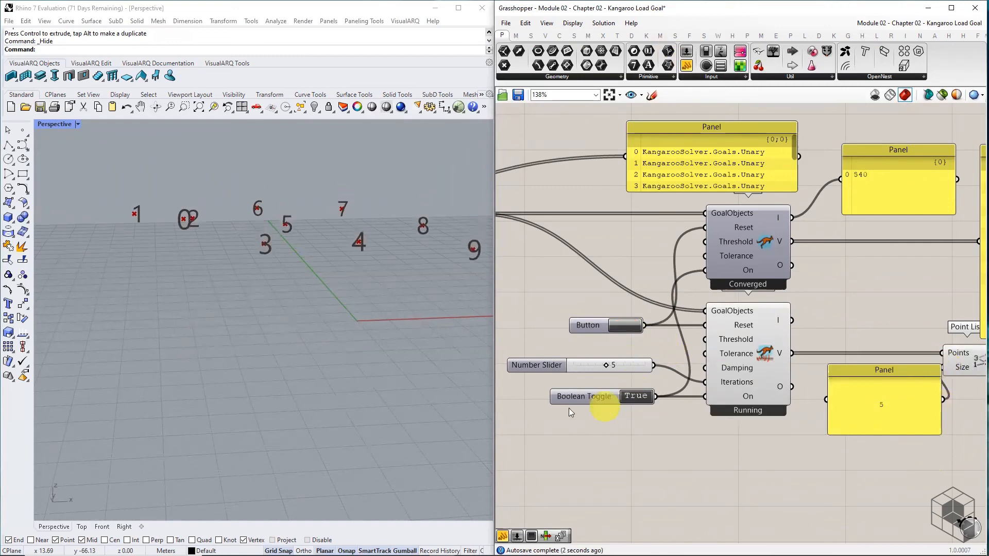
right_click_drag(322, 388, 319, 368)
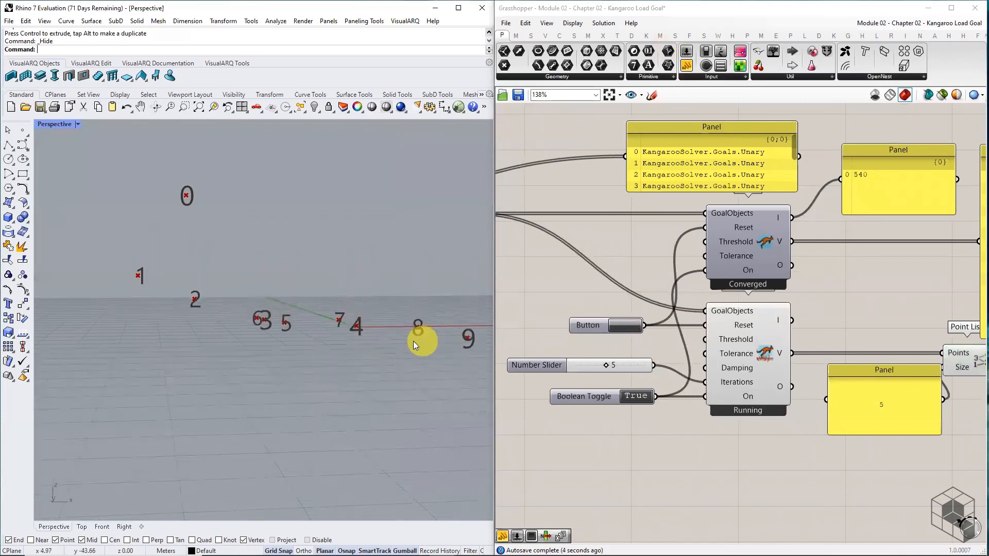
left_click(620, 325)
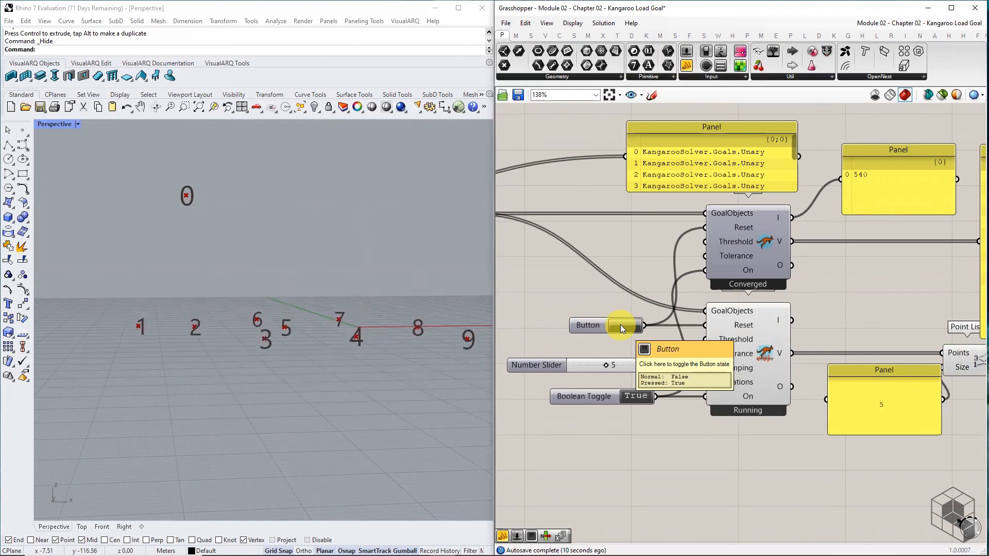
Step: Add a Panel containing 1 above the Panel holding 10 and connect it to Series' Start
right_click_drag(576, 301, 805, 298)
scroll(805, 298, "down", 3)
right_click_drag(639, 305, 860, 305)
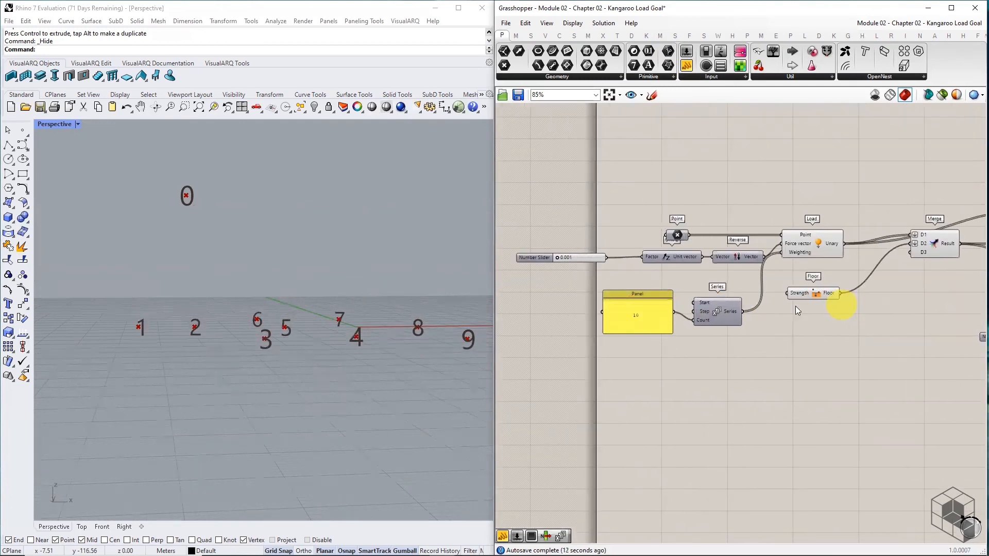
scroll(698, 311, "up", 4)
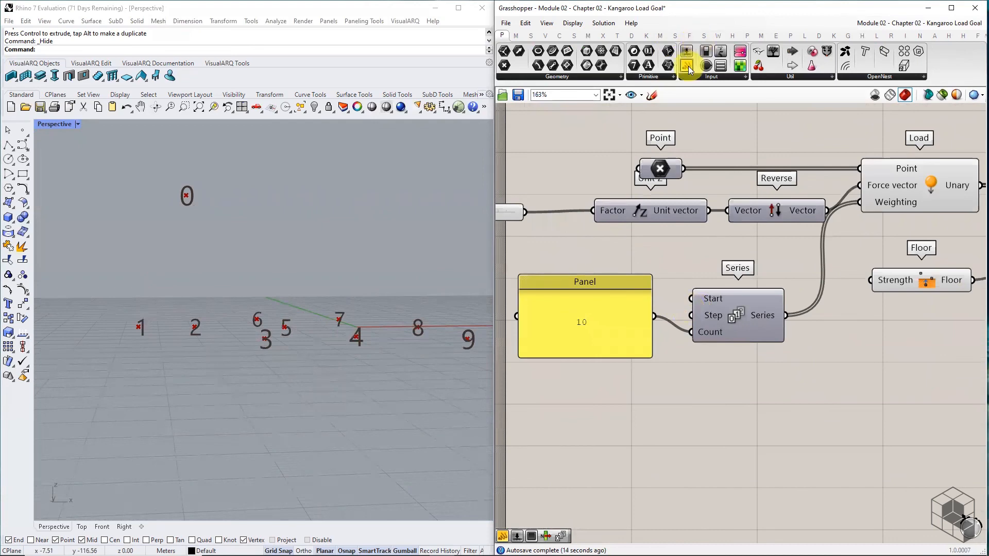
left_click_drag(688, 62, 599, 256)
type("1")
left_click(690, 256)
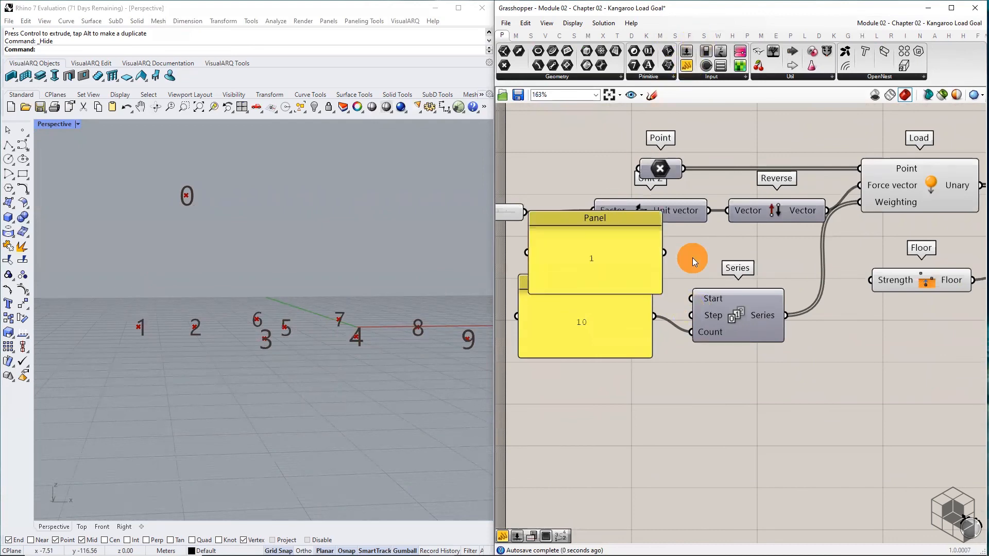
left_click_drag(663, 252, 692, 300)
Step: Reset both solvers twice to watch the numbered points fall with the new Series start value
scroll(736, 284, "down", 4)
right_click_drag(886, 295, 563, 298)
left_click(707, 301)
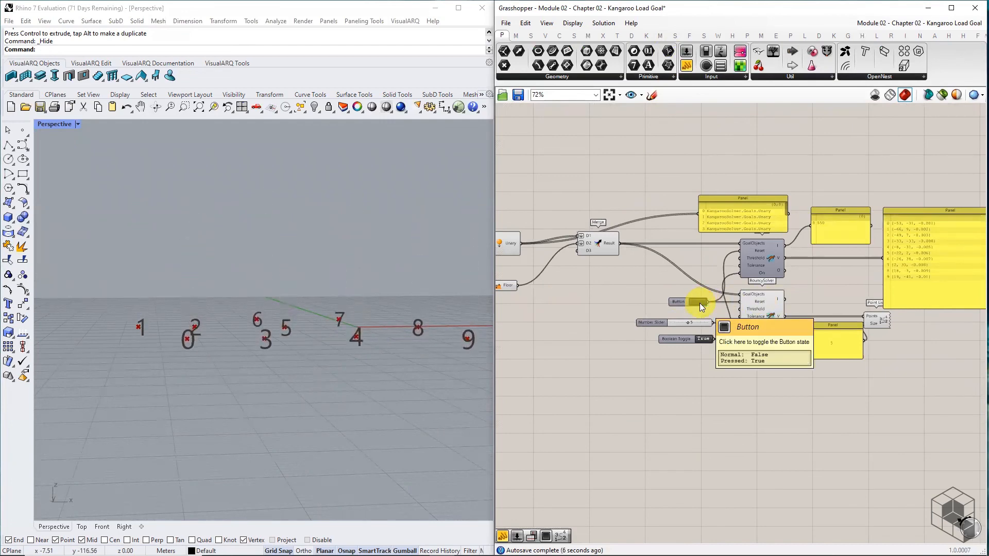
left_click(699, 302)
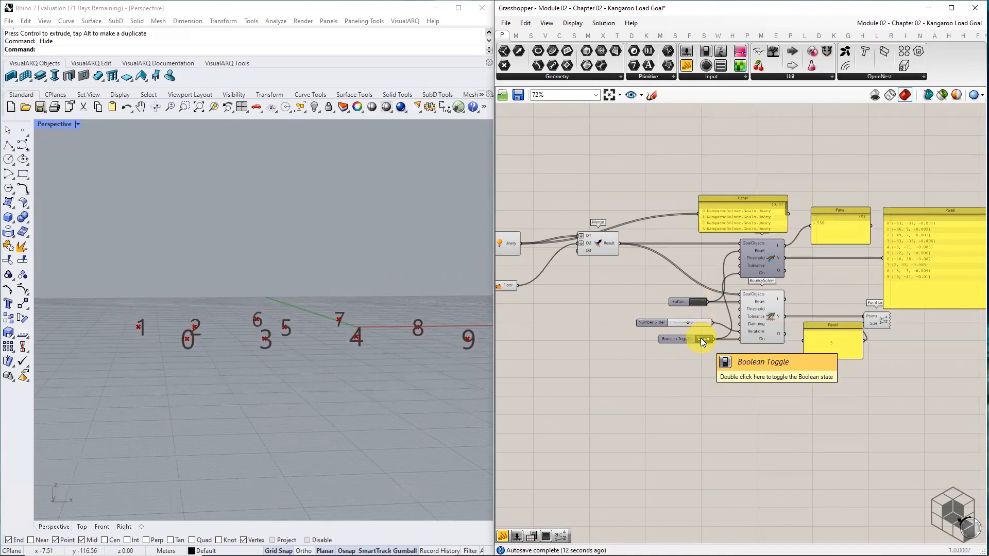
Step: Move the Panel holding 10 down, clear of the Panel holding 1
right_click_drag(628, 350, 677, 351)
scroll(677, 352, "down", 3)
right_click_drag(615, 345, 689, 336)
scroll(613, 328, "up", 1)
scroll(613, 328, "up", 1)
left_click(564, 308)
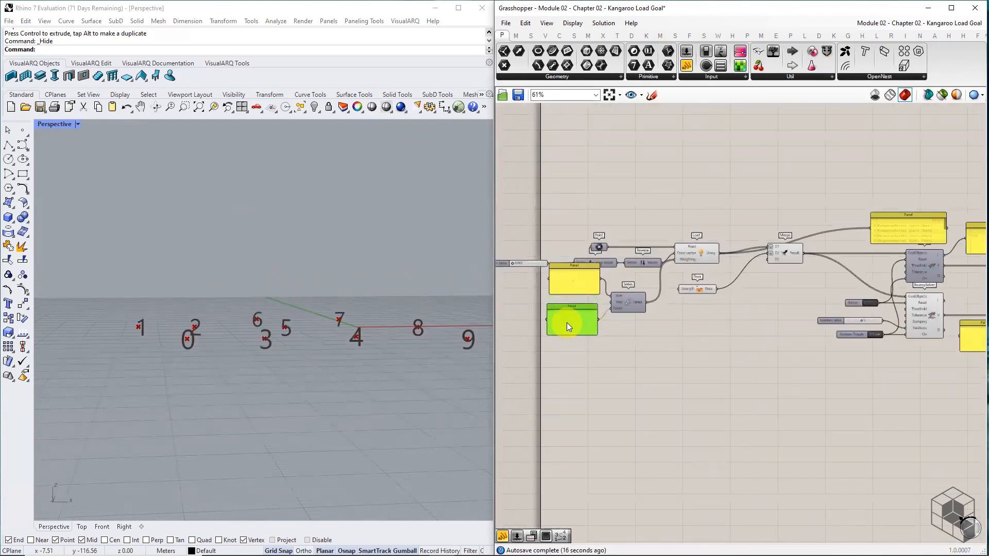